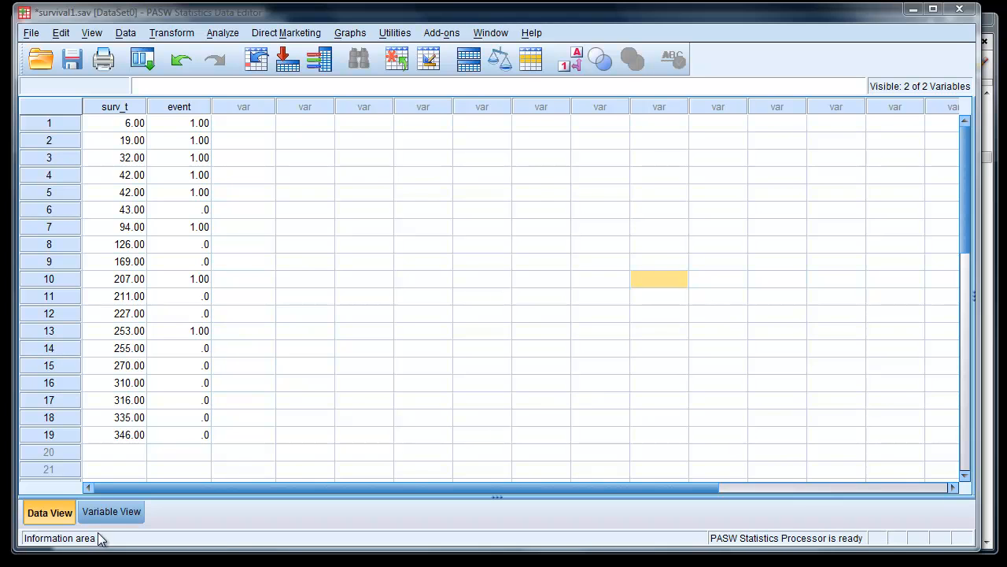
# Review the value labels defined for the event variable in the variable definitions
pyautogui.click(111, 510)
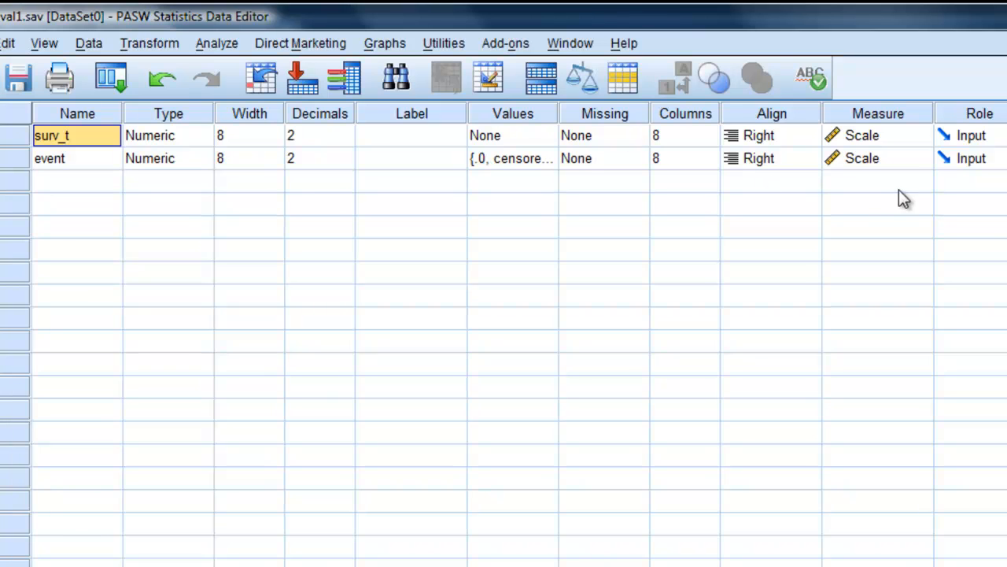
pyautogui.click(66, 160)
pyautogui.click(527, 165)
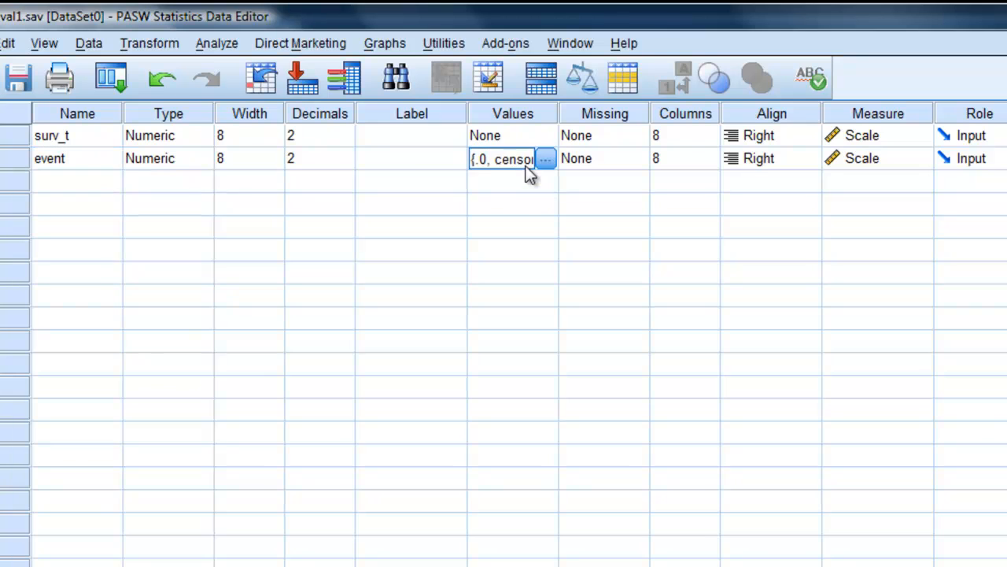
pyautogui.click(545, 159)
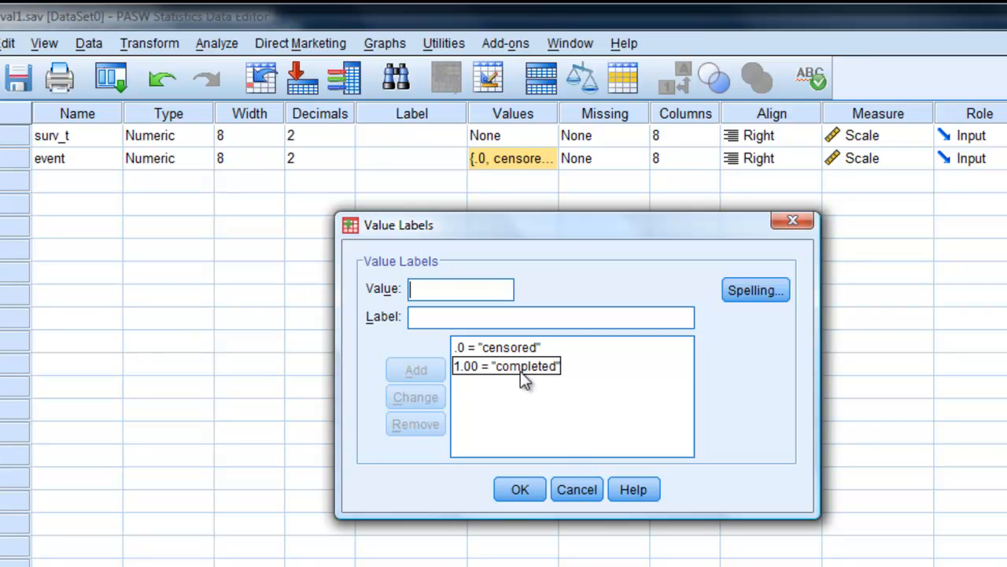
pyautogui.click(527, 496)
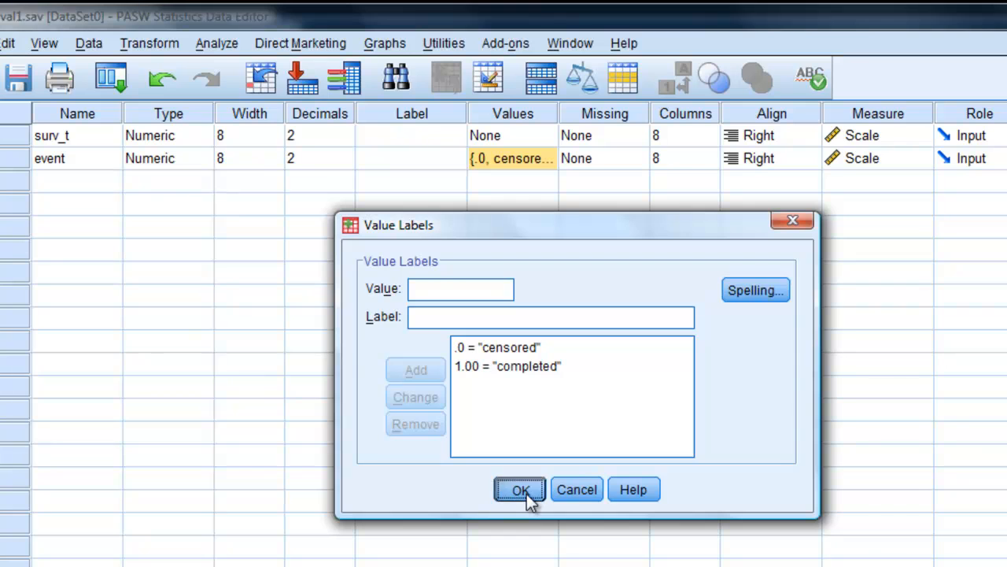
# Return to the data grid and display value labels instead of numeric codes
pyautogui.click(29, 565)
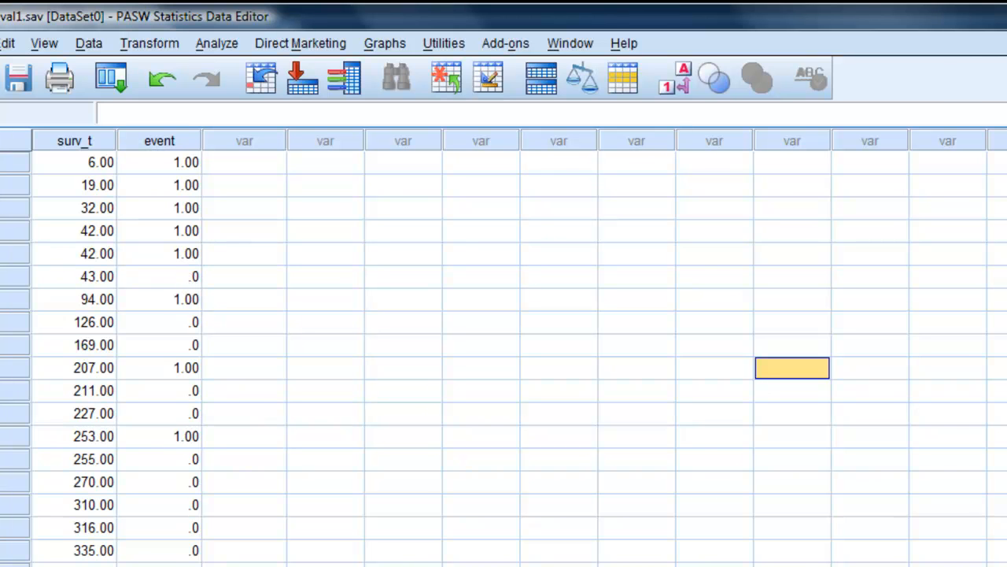
pyautogui.click(675, 79)
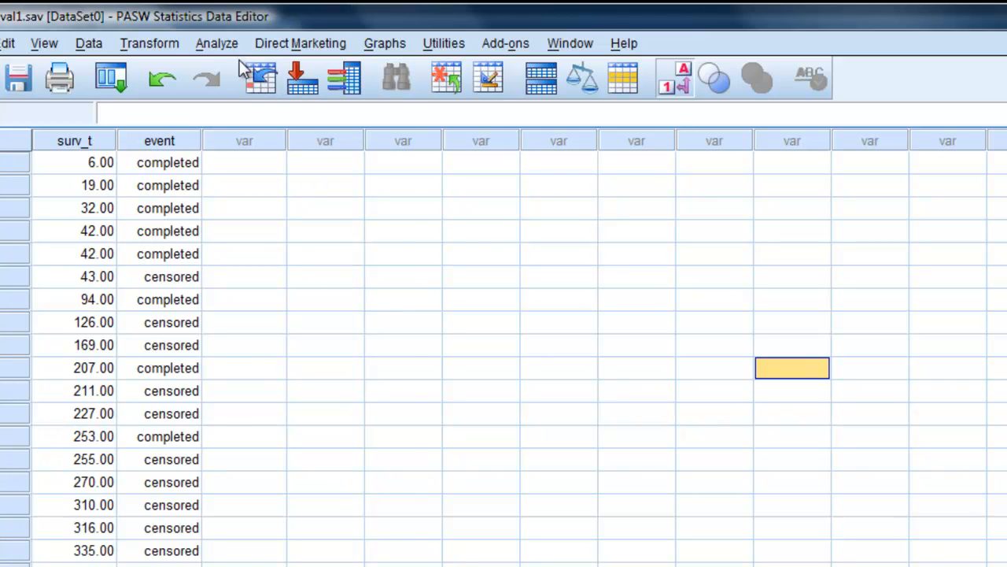
# Set up a Kaplan-Meier survival analysis with surv_t as the time variable and event as the status variable
pyautogui.click(224, 44)
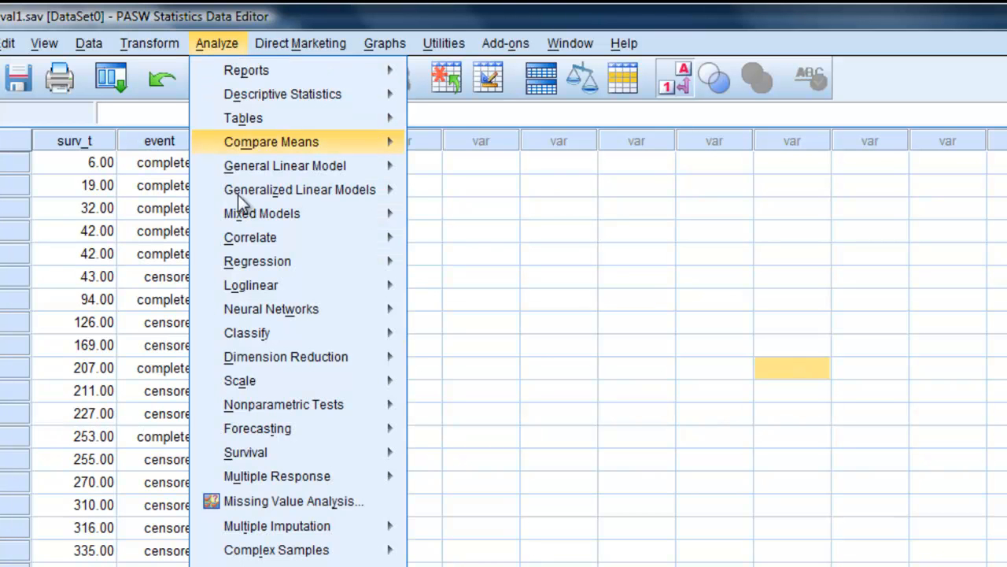
pyautogui.moveTo(245, 450)
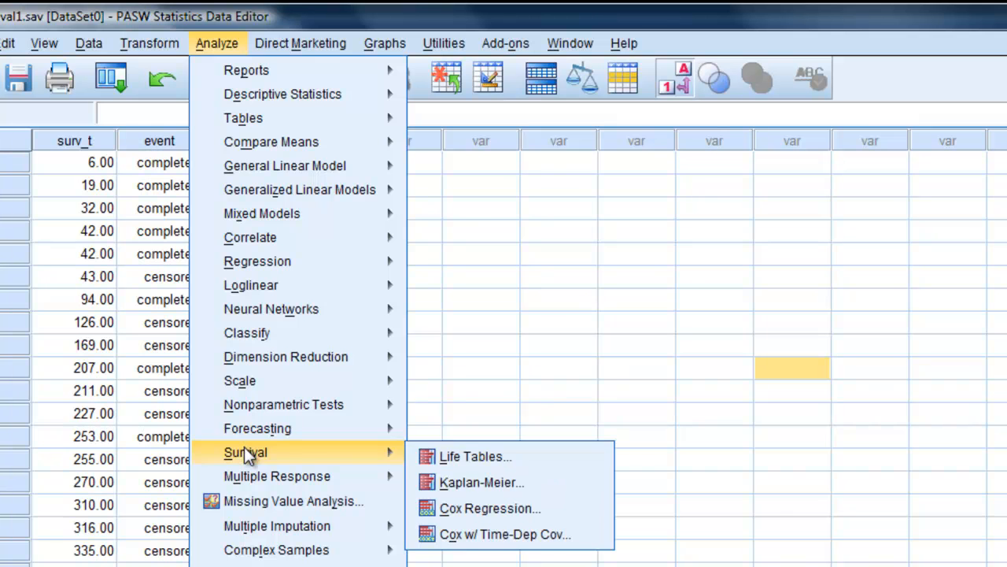
pyautogui.click(514, 484)
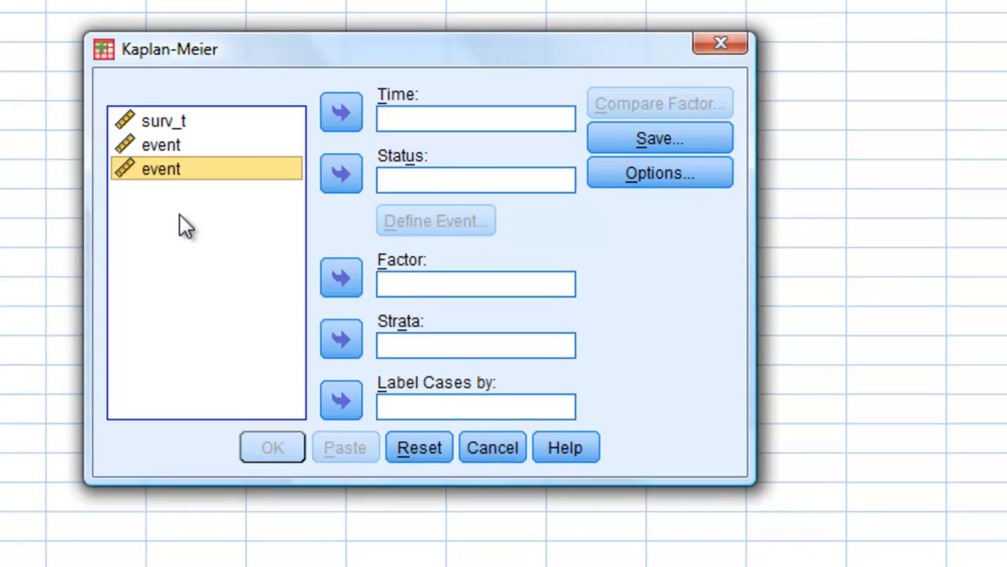
pyautogui.click(167, 122)
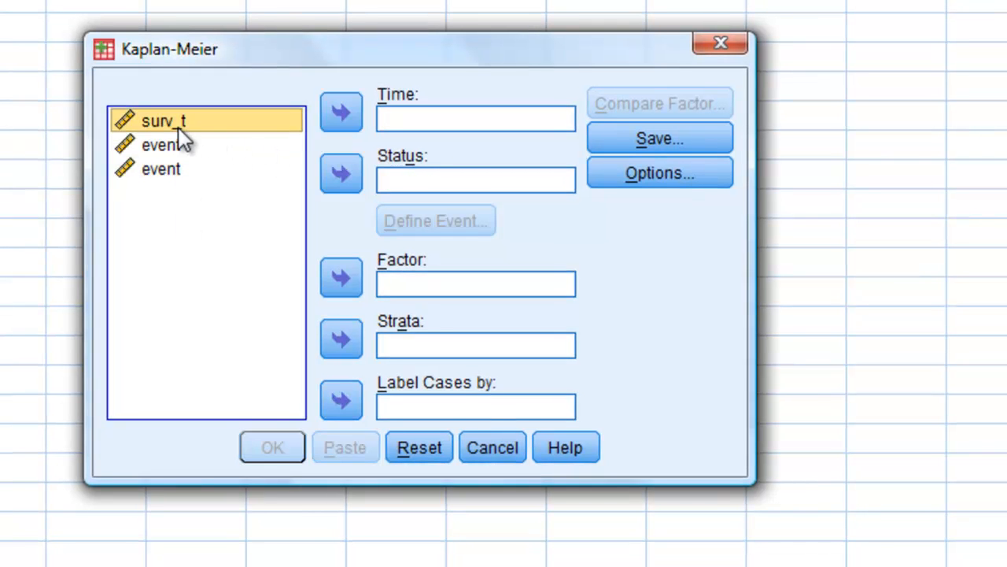
pyautogui.click(335, 118)
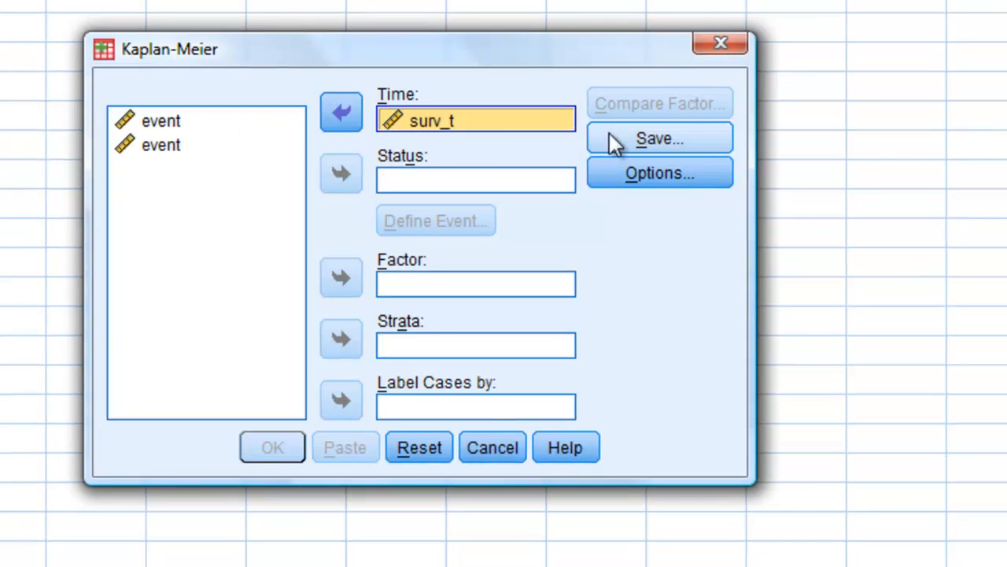
pyautogui.click(155, 126)
pyautogui.click(333, 179)
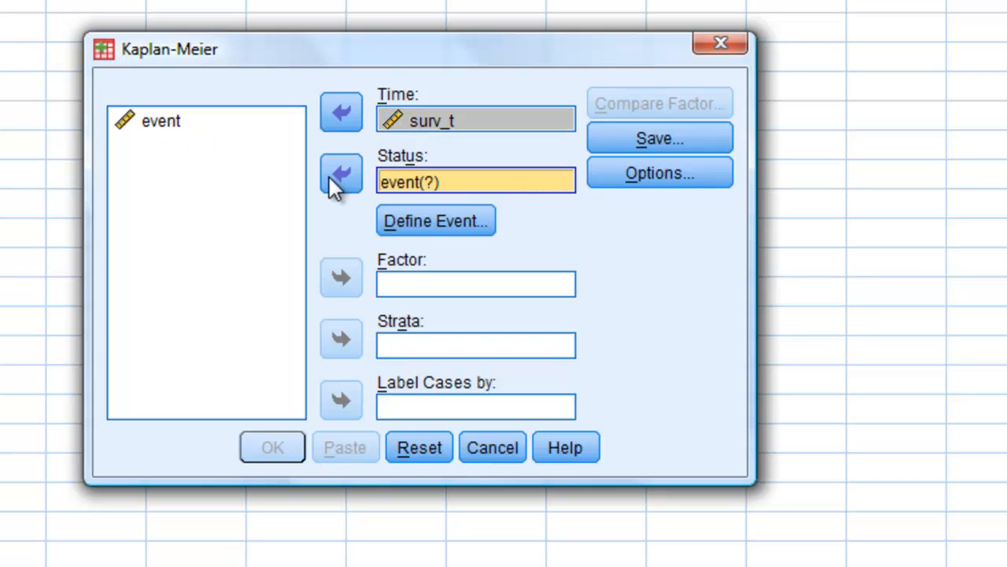
# Define the single value 1 as indicating that the event has occurred, and run the Kaplan-Meier analysis
pyautogui.click(404, 224)
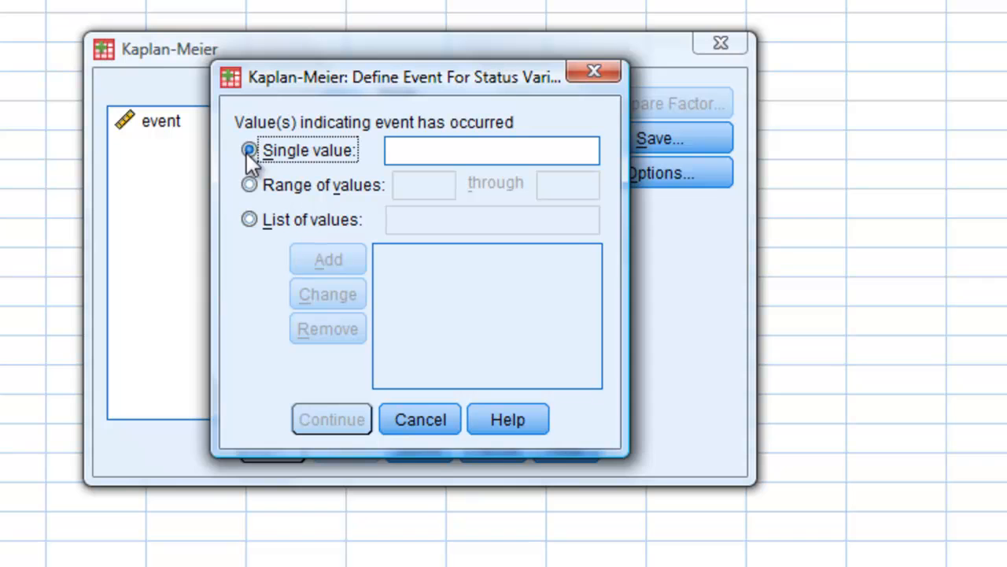
pyautogui.click(442, 152)
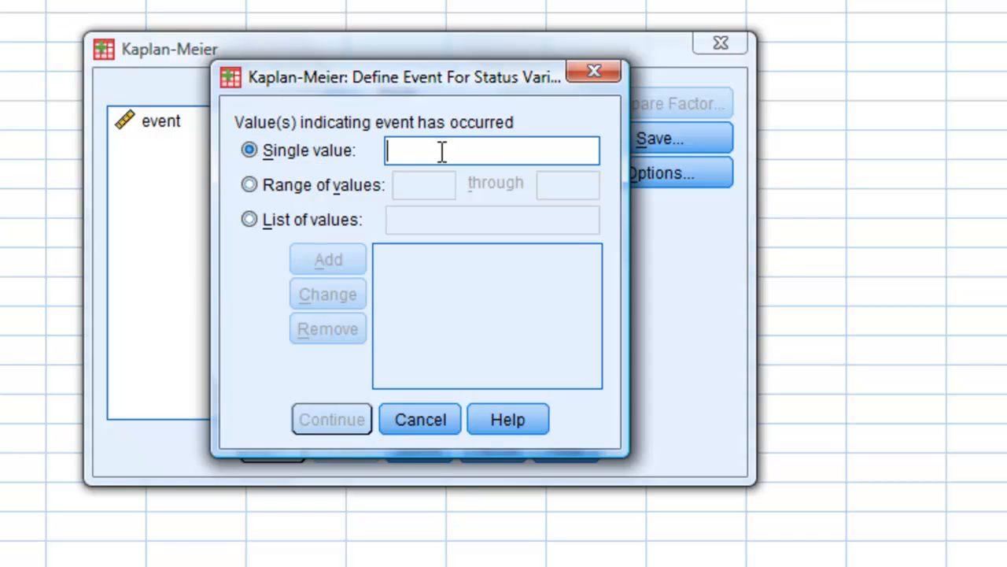
pyautogui.write('1')
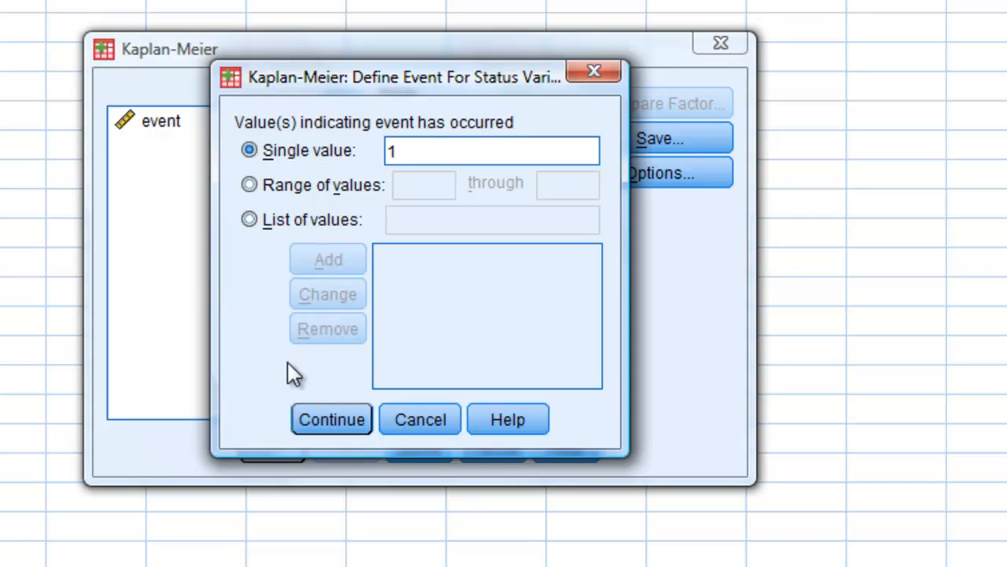
pyautogui.click(325, 419)
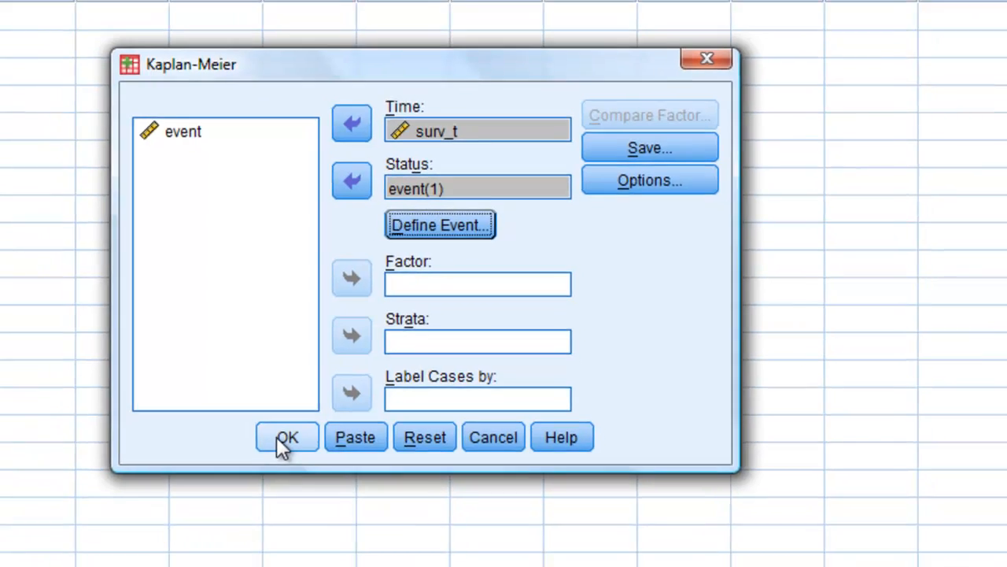
pyautogui.click(267, 454)
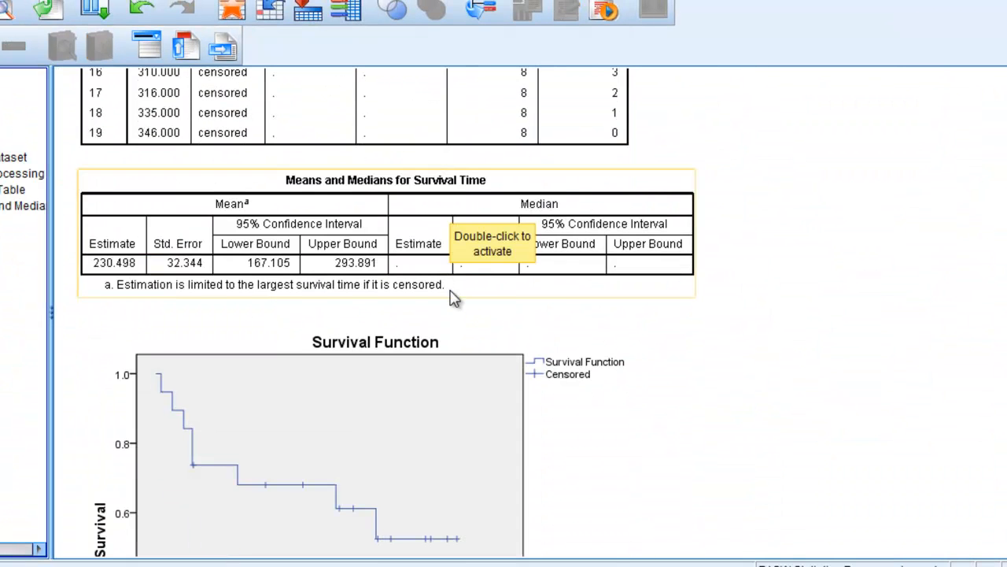
# Examine the survival table, the means and medians for survival time, and the survival function plot in the output
pyautogui.scroll(3, 455, 298)
pyautogui.scroll(-5, 455, 297)
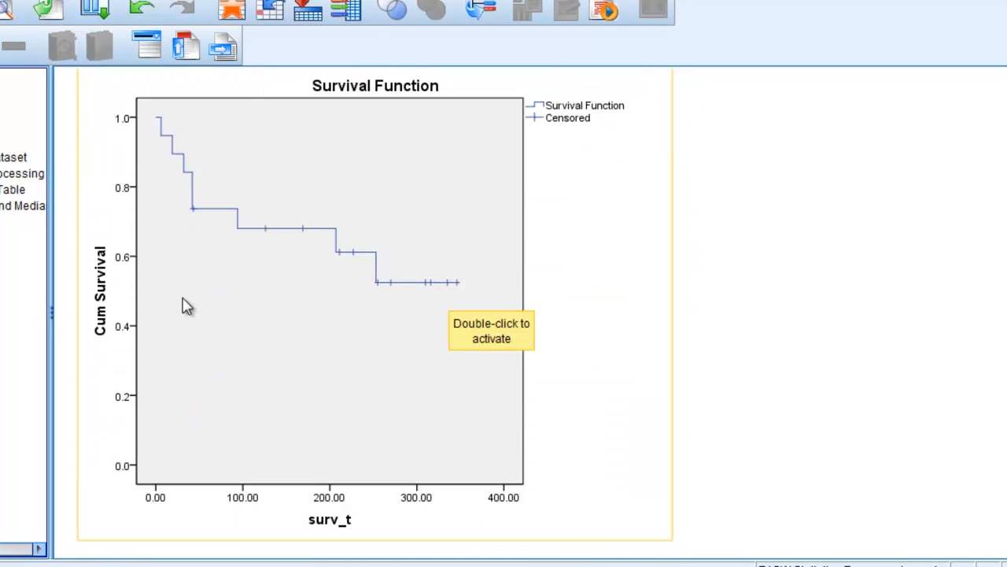
pyautogui.click(864, 358)
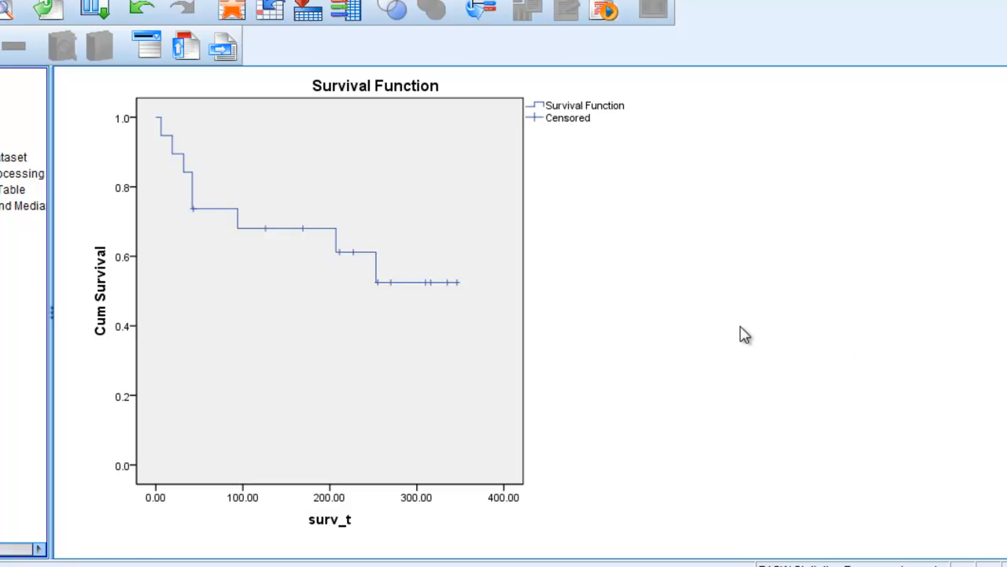
pyautogui.scroll(7, 748, 337)
pyautogui.scroll(3, 748, 337)
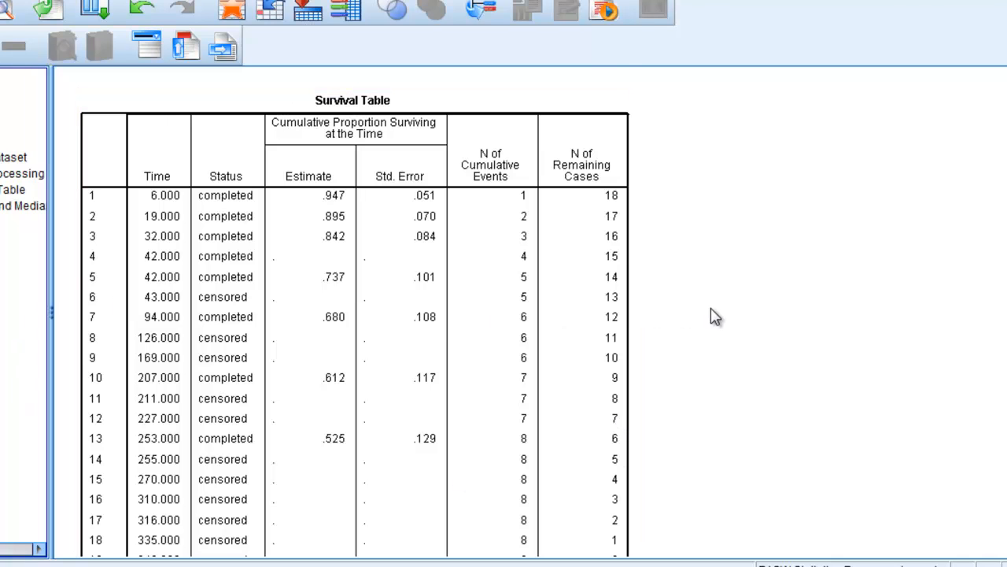
pyautogui.scroll(-6, 710, 309)
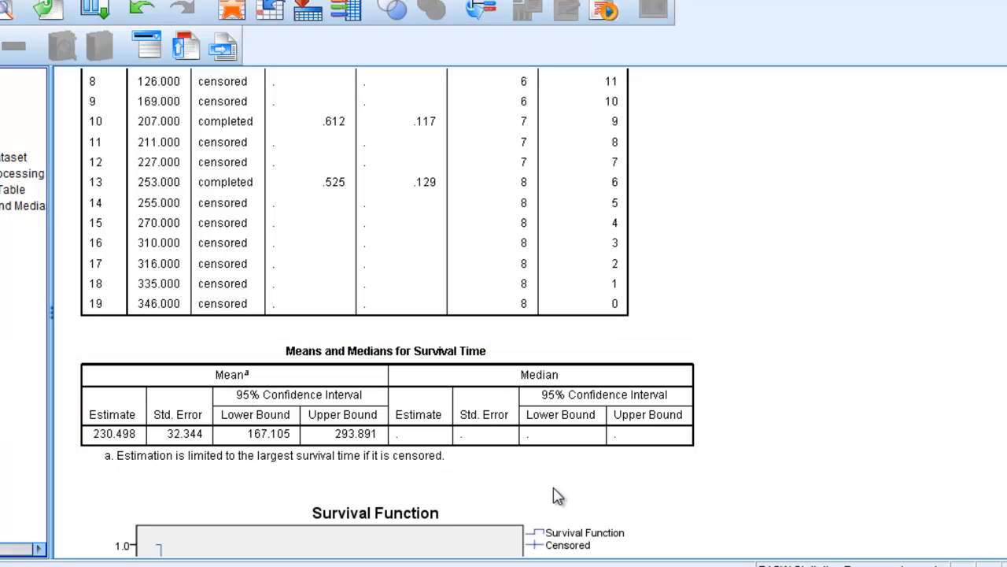
pyautogui.scroll(-3, 755, 458)
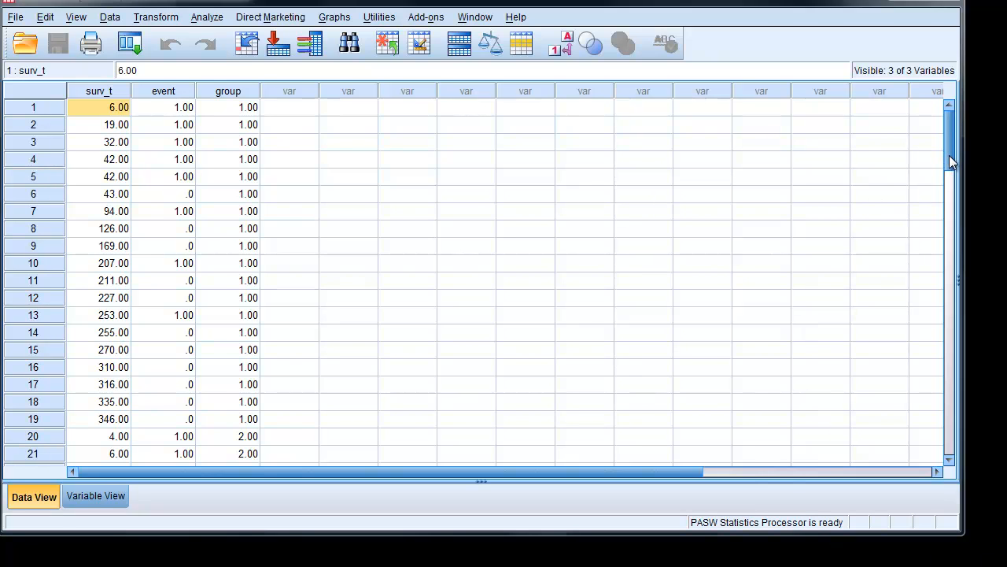
# Set up a Kaplan-Meier analysis on the dataset with the group variable, using surv_t as time and event as status
pyautogui.scroll(-1, 949, 158)
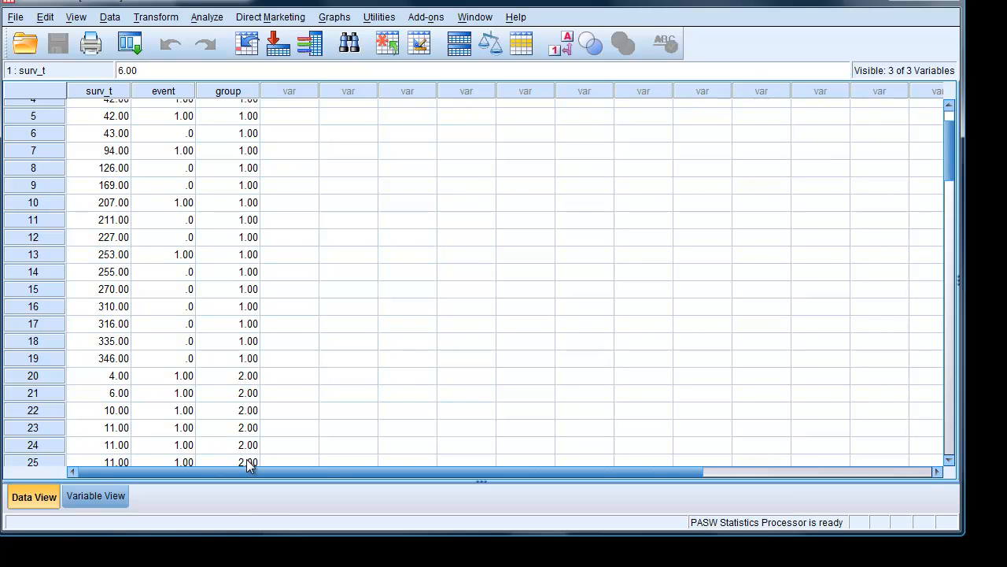
pyautogui.moveTo(947, 161); pyautogui.dragTo(947, 201)
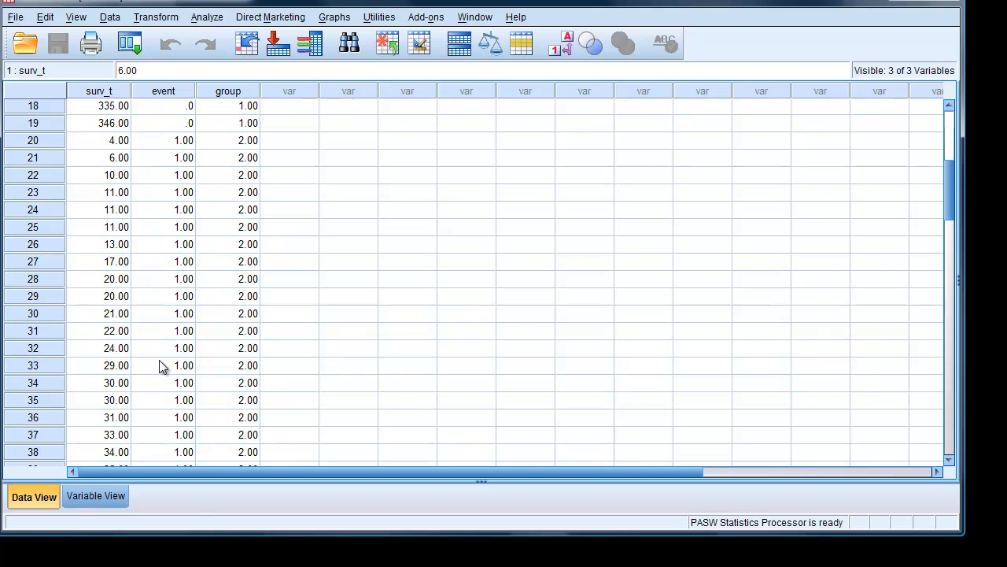
pyautogui.moveTo(944, 194); pyautogui.dragTo(931, 229)
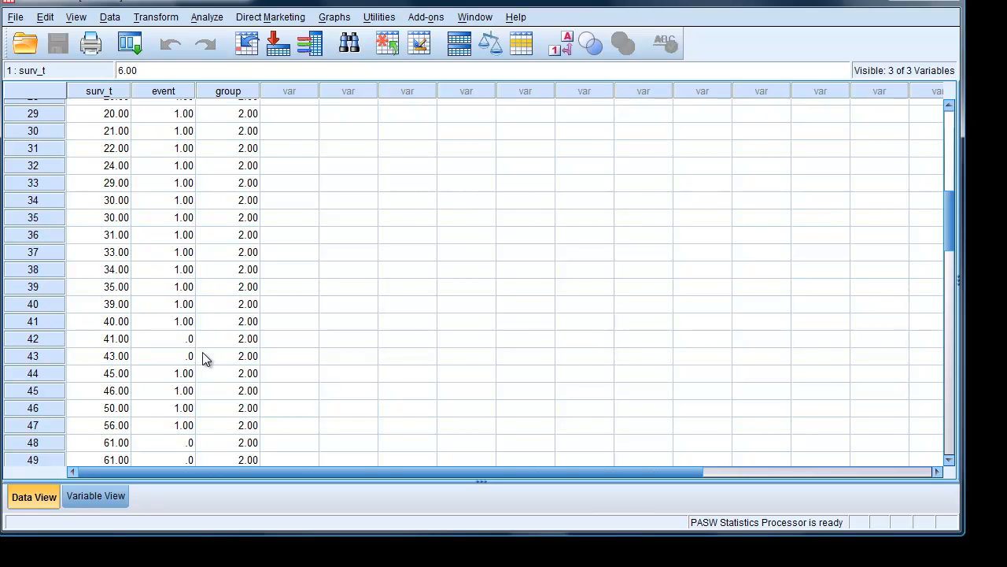
pyautogui.click(202, 19)
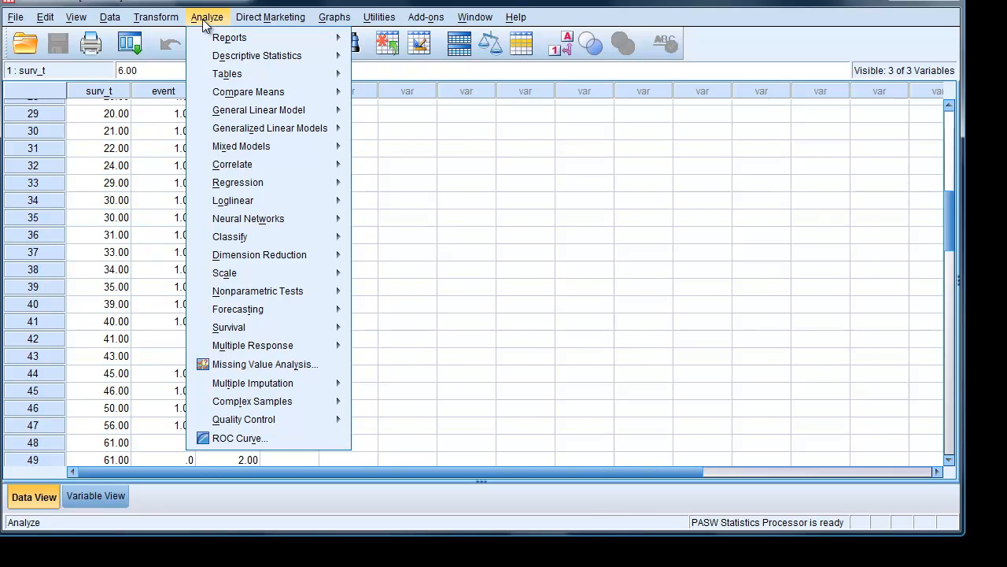
pyautogui.moveTo(221, 326)
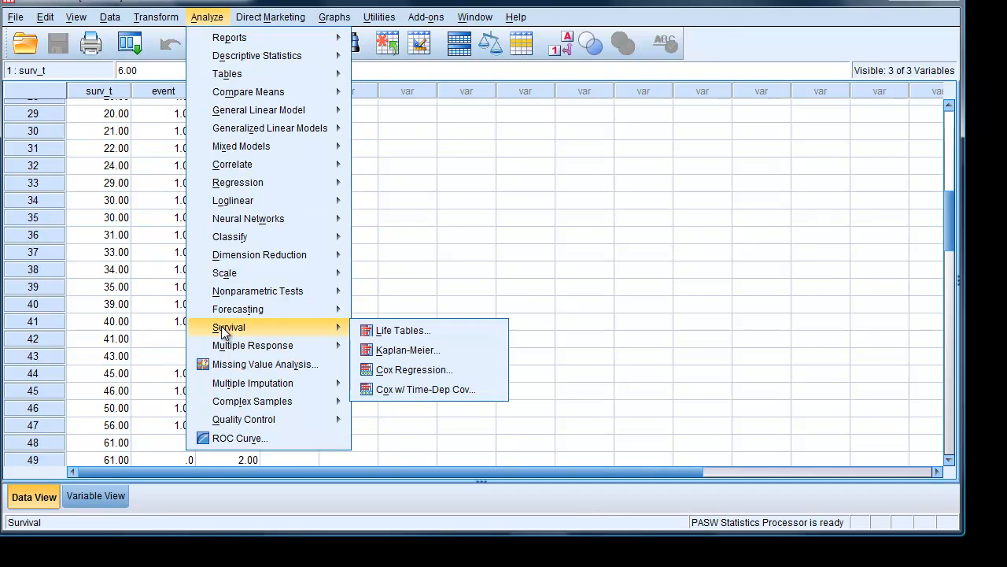
pyautogui.click(408, 352)
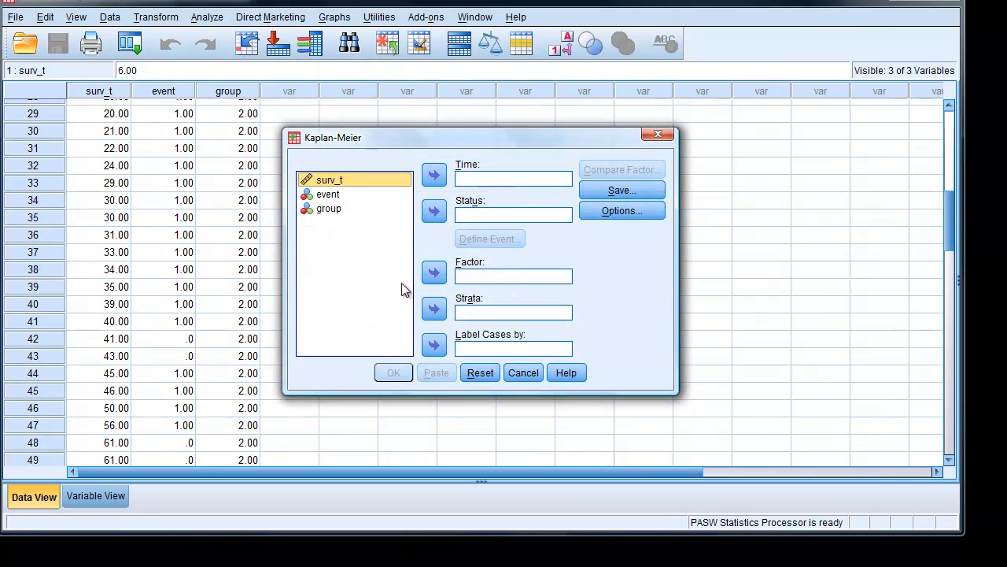
pyautogui.click(432, 178)
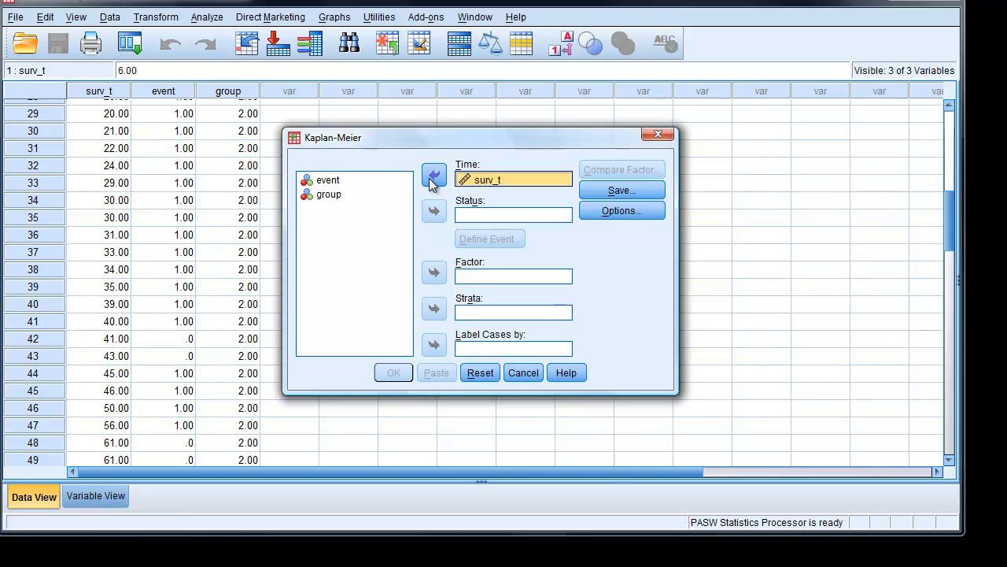
pyautogui.click(326, 184)
pyautogui.click(441, 214)
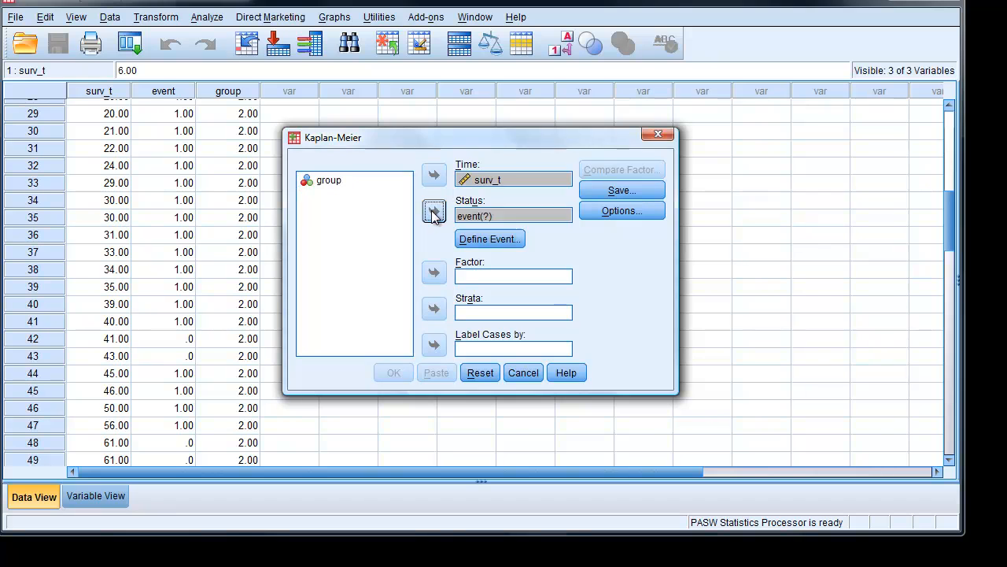
# Define the status event for the grouped dataset's analysis as the single value 1
pyautogui.click(472, 245)
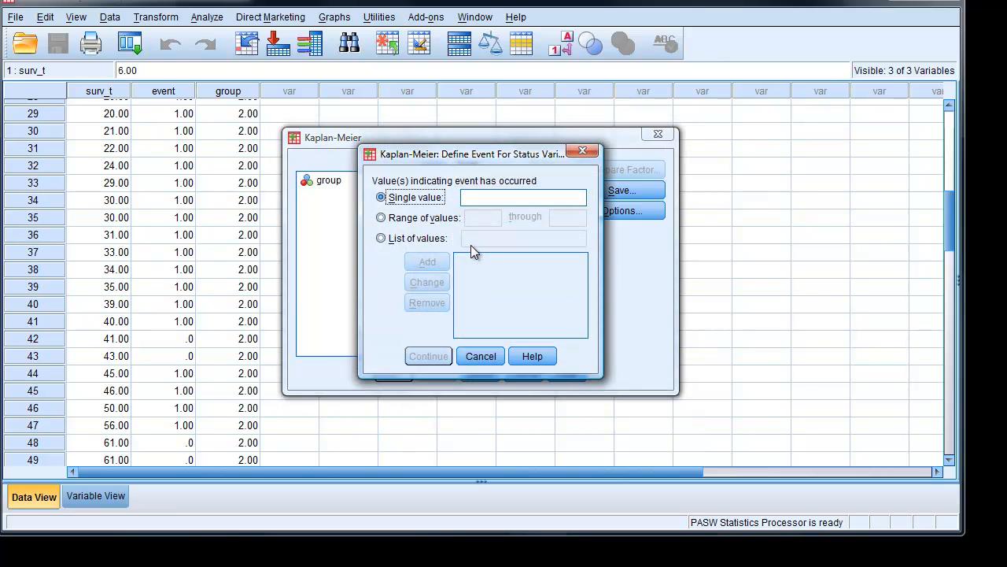
pyautogui.click(473, 199)
pyautogui.write('1')
pyautogui.click(429, 356)
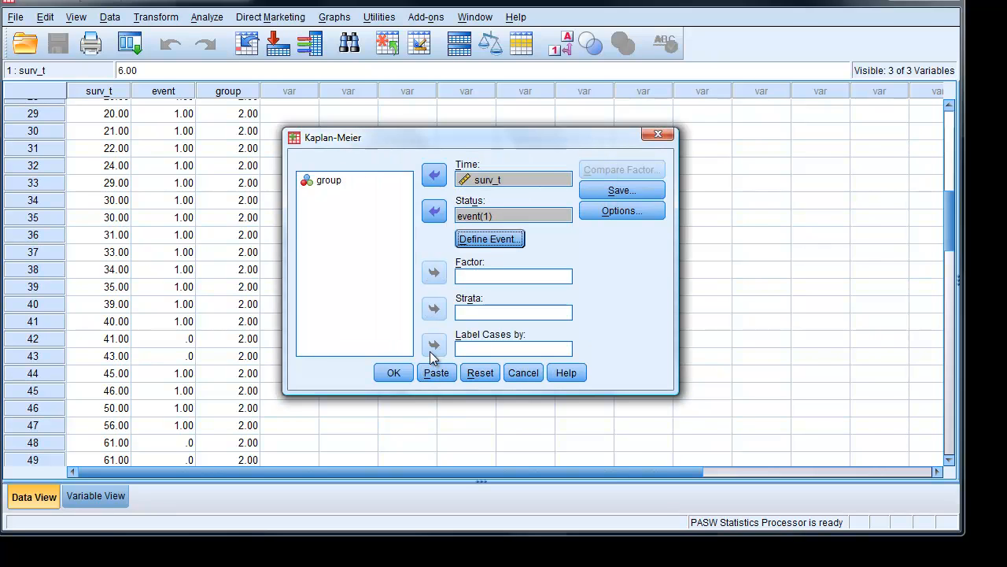
# Run the Kaplan-Meier analysis with group as the factor and the Survival plot included
pyautogui.click(316, 186)
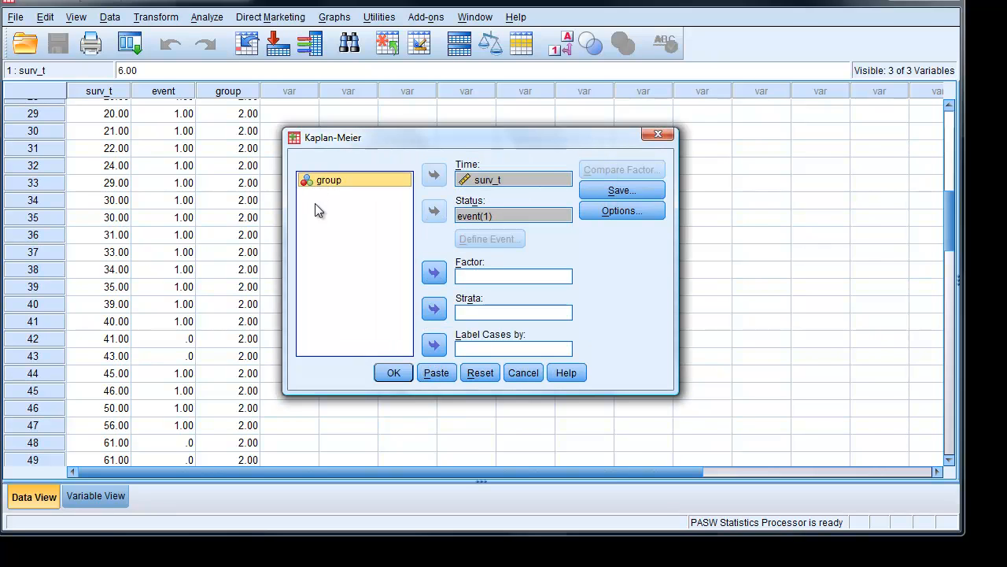
pyautogui.click(432, 275)
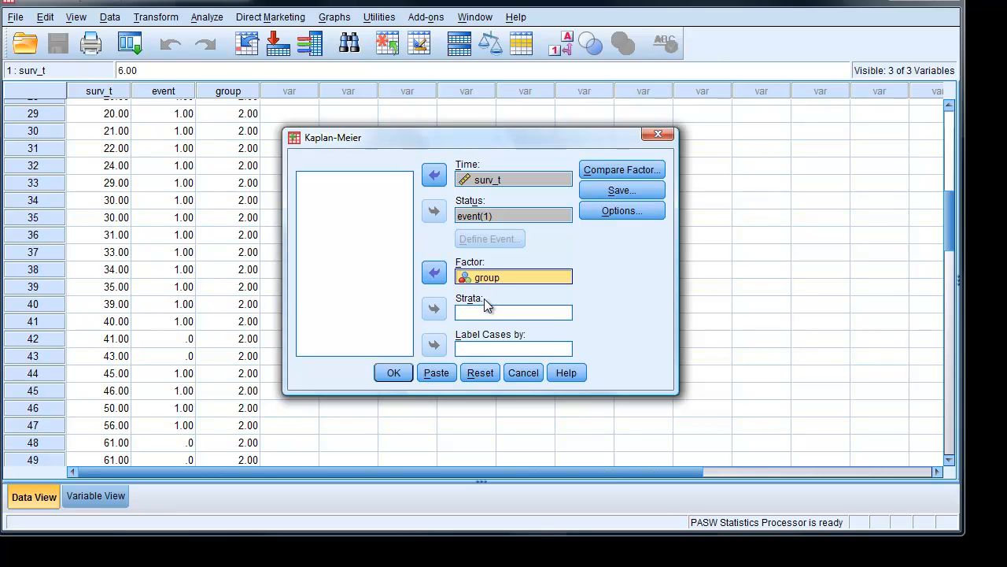
pyautogui.click(650, 213)
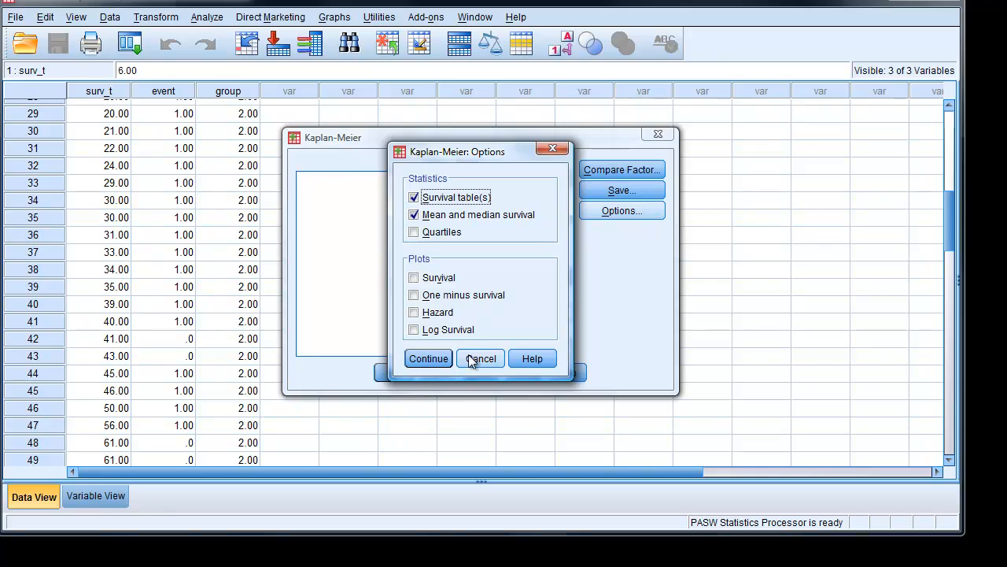
pyautogui.click(414, 277)
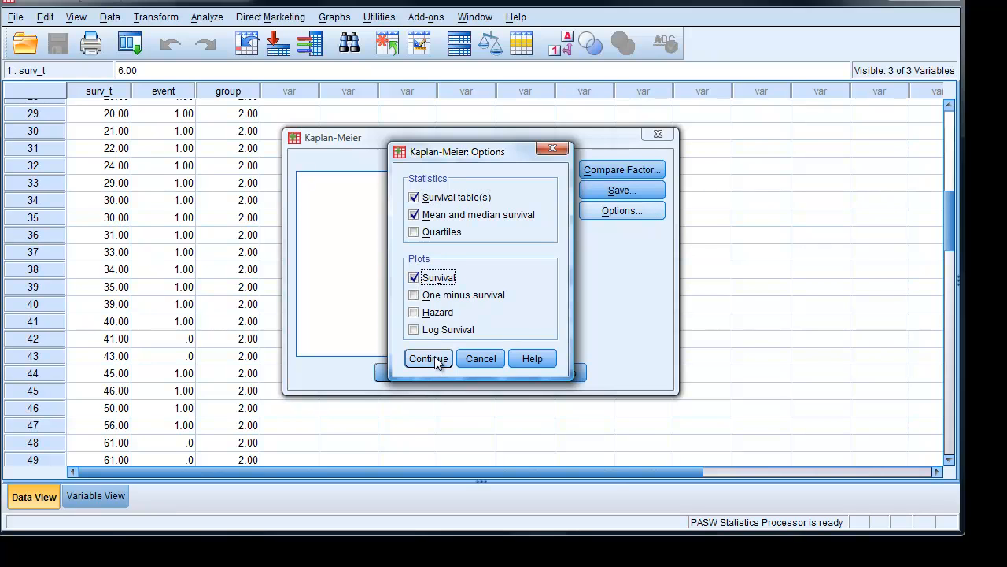
pyautogui.click(435, 358)
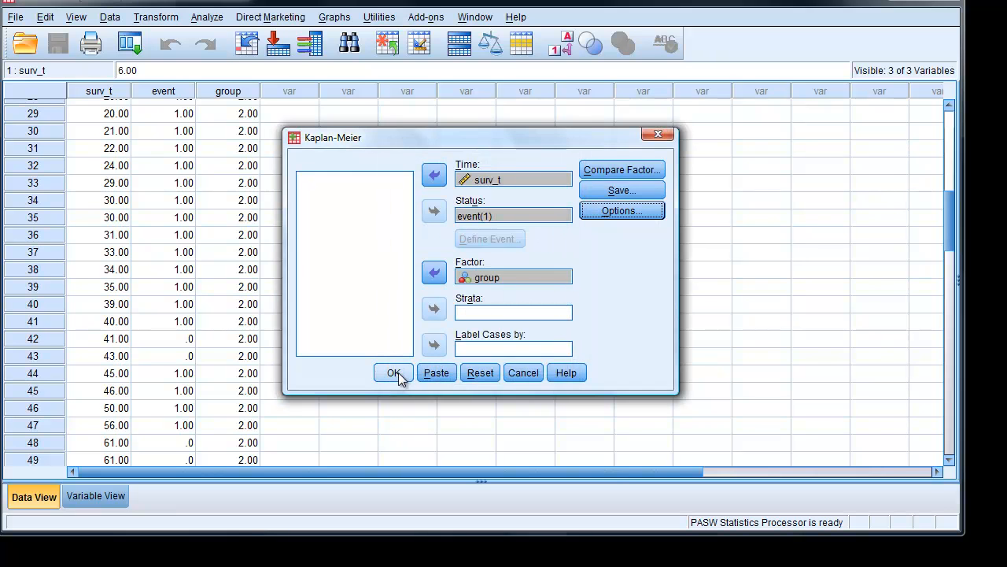
pyautogui.click(395, 373)
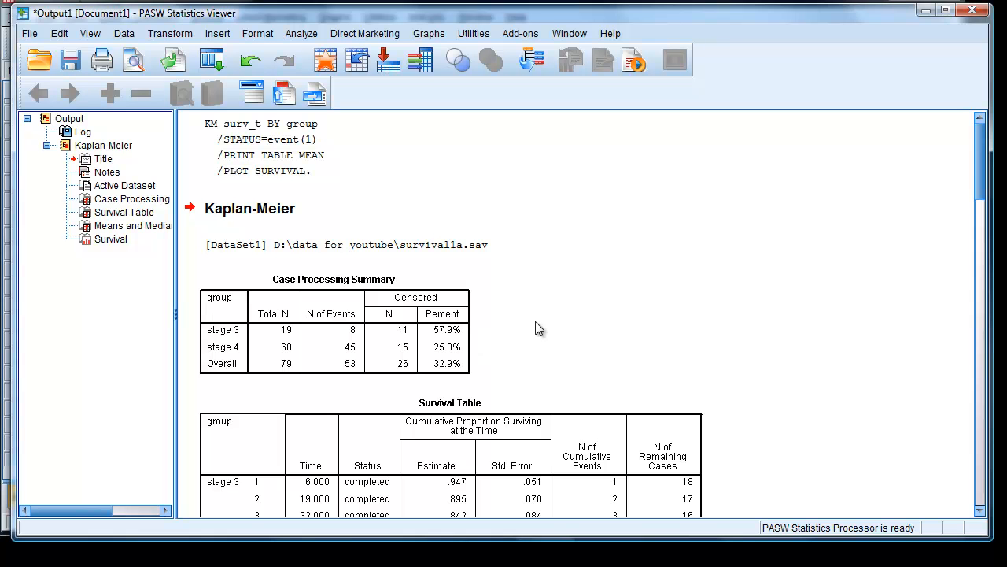
# Examine the survival table, the means and medians for survival time, and the survival curves for the stage 3 and stage 4 groups
pyautogui.scroll(-20, 535, 328)
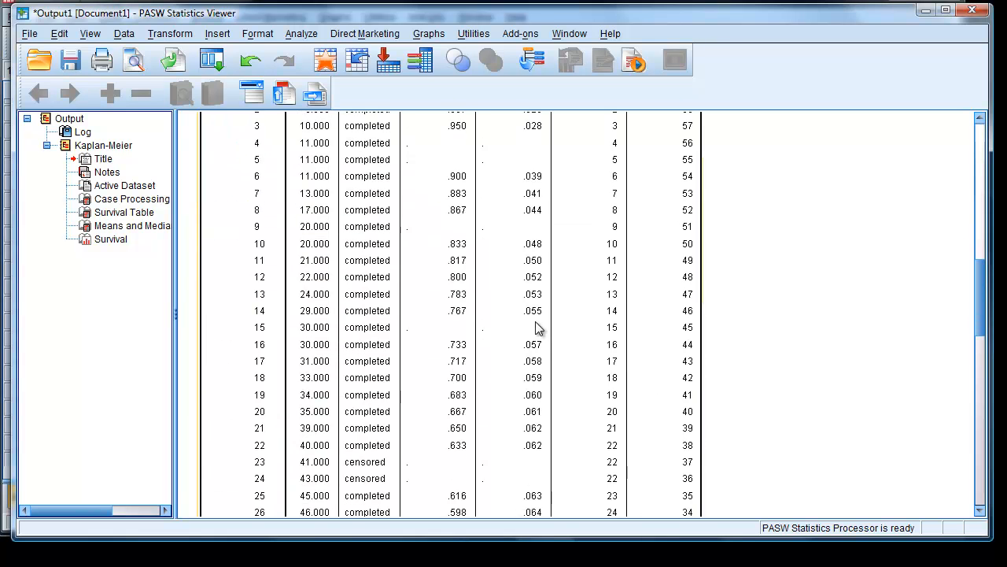
pyautogui.scroll(-10, 535, 328)
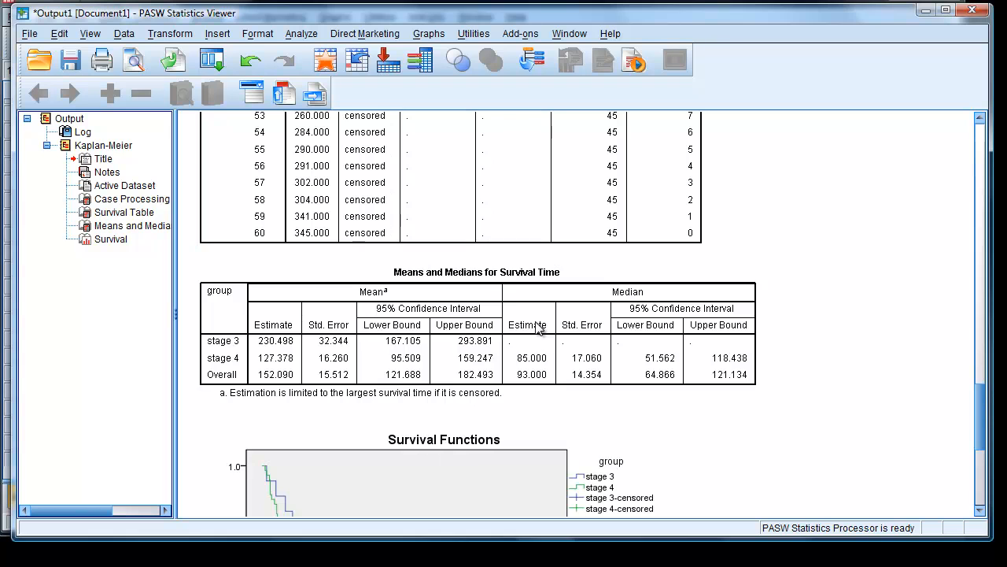
pyautogui.scroll(-3, 538, 328)
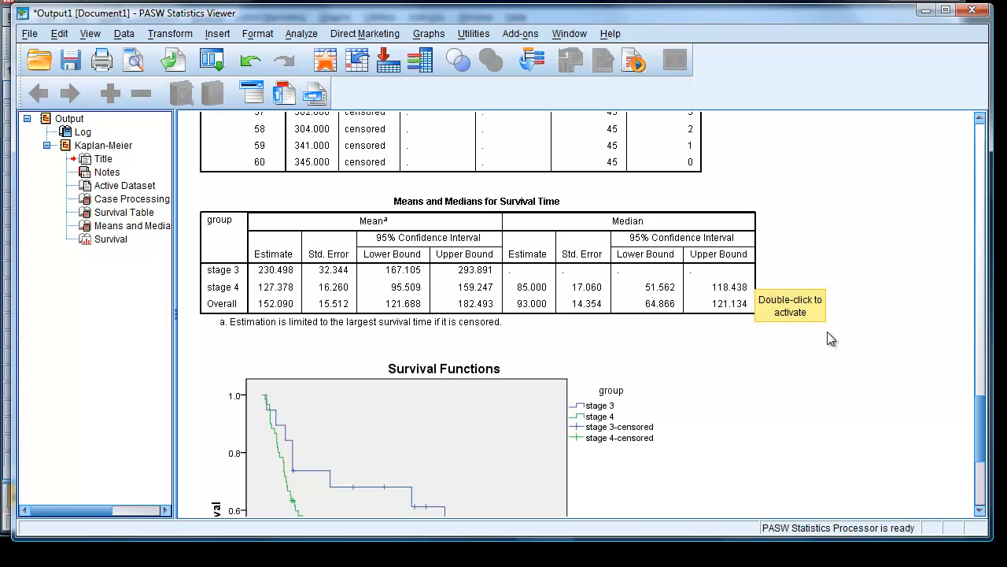
pyautogui.scroll(-3, 827, 332)
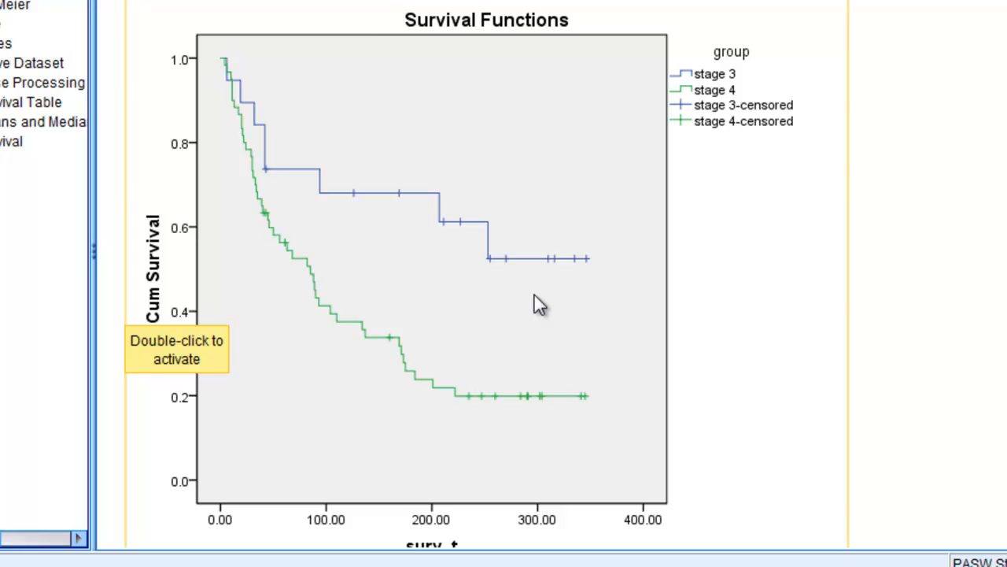
pyautogui.scroll(5, 535, 296)
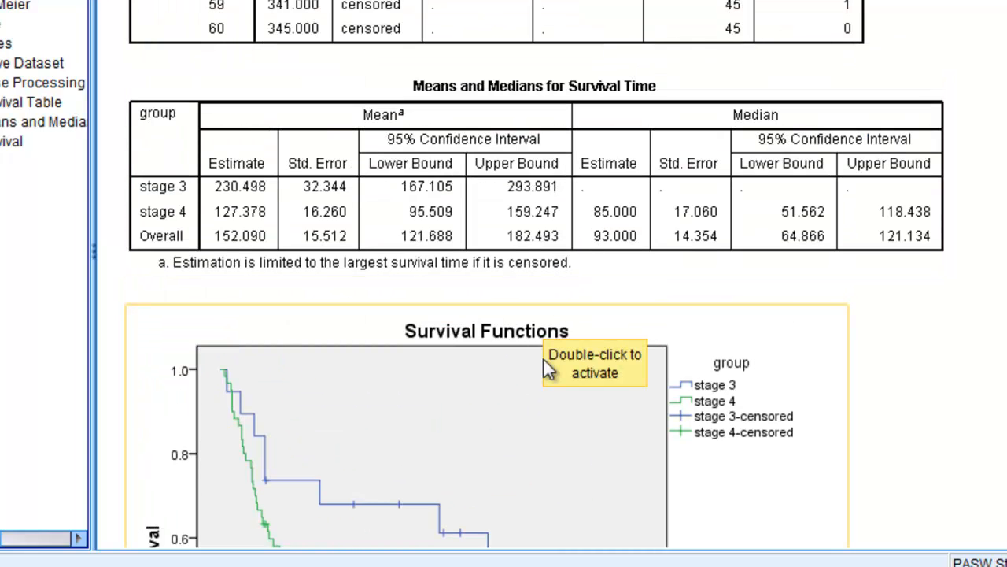
pyautogui.scroll(-6, 549, 368)
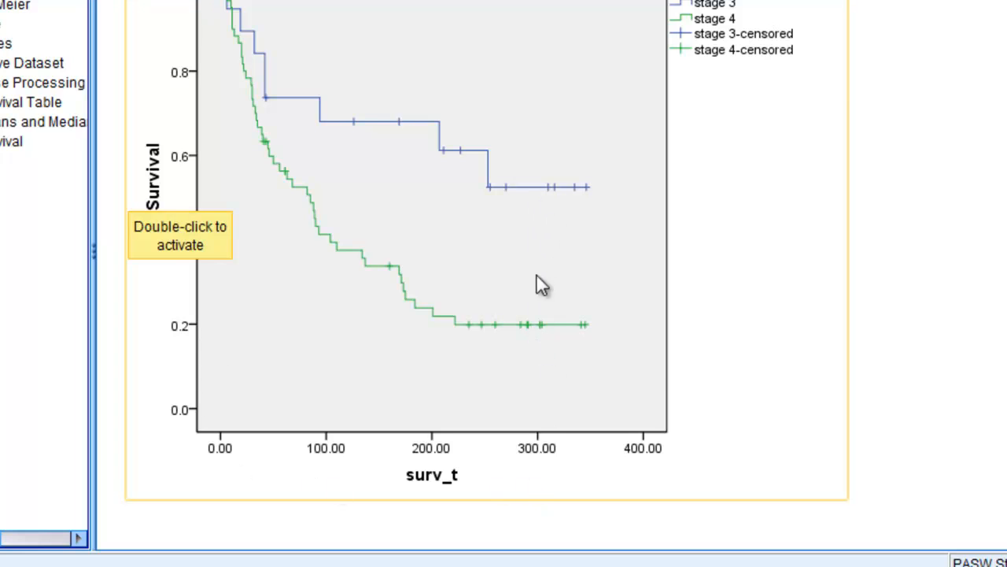
pyautogui.scroll(5, 747, 360)
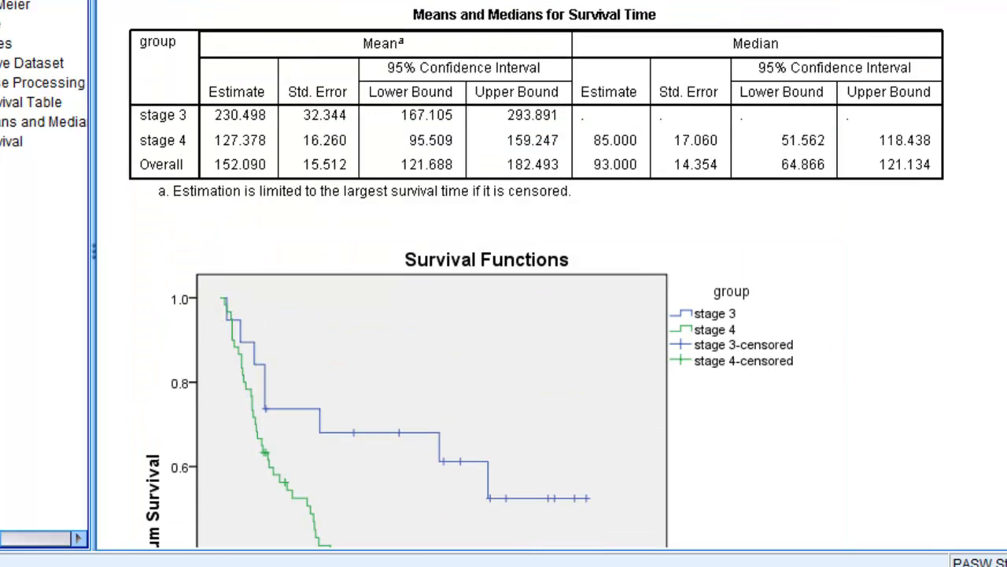
pyautogui.scroll(-3, 428, 474)
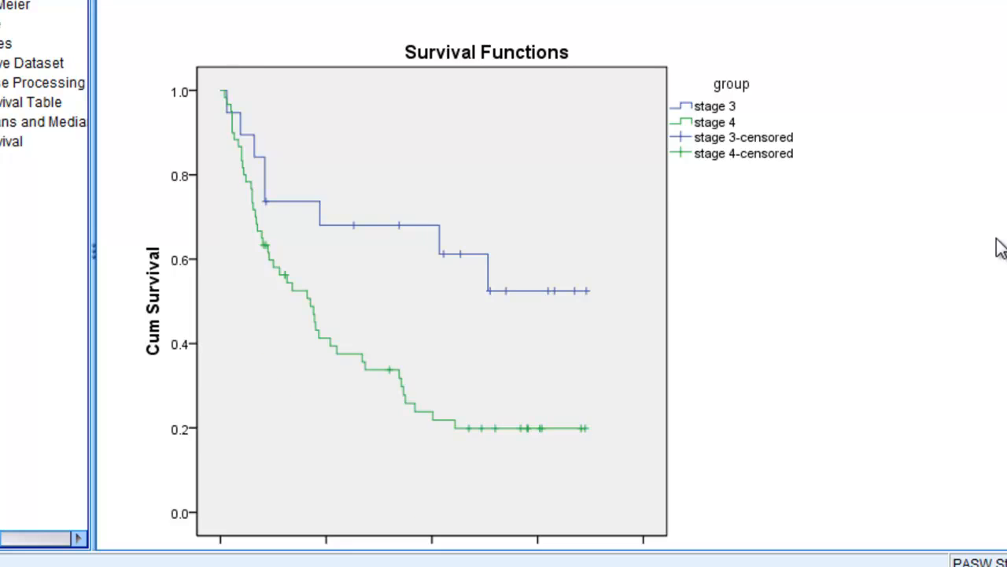
pyautogui.scroll(15, 999, 247)
pyautogui.scroll(15, 999, 247)
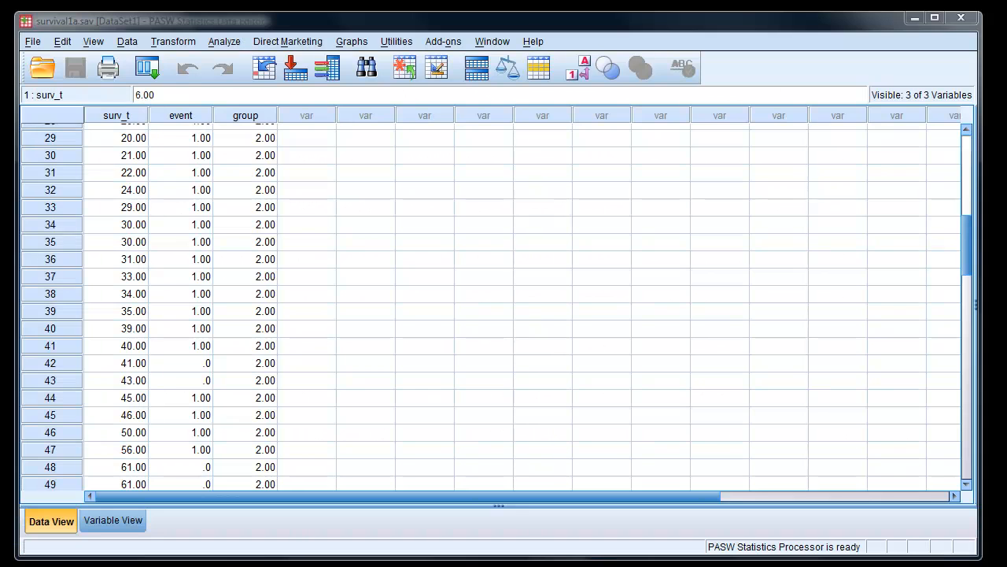
# Rerun the Kaplan-Meier analysis on the survival1a.sav data with the Log rank and Breslow tests comparing the factor levels
pyautogui.click(143, 60)
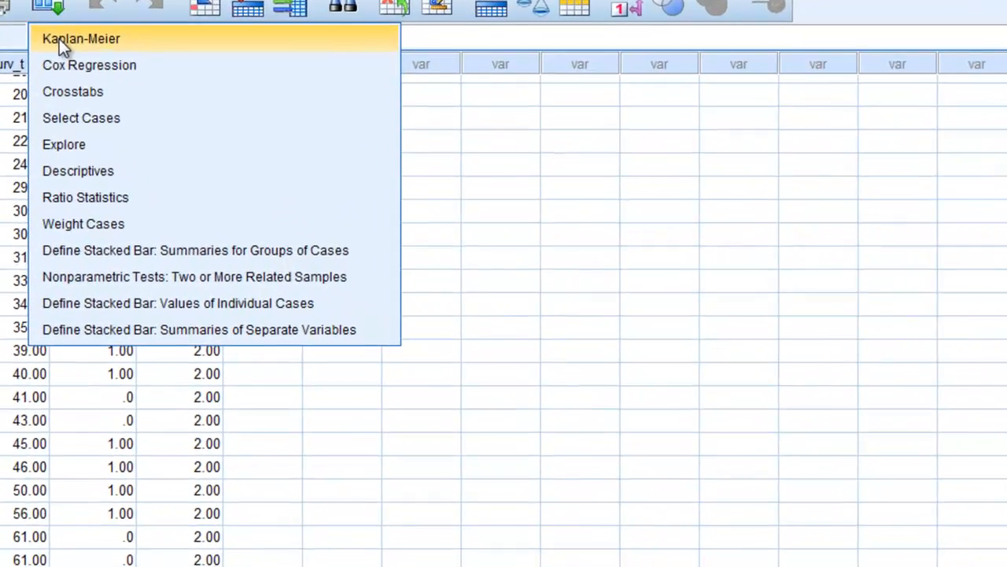
pyautogui.click(135, 90)
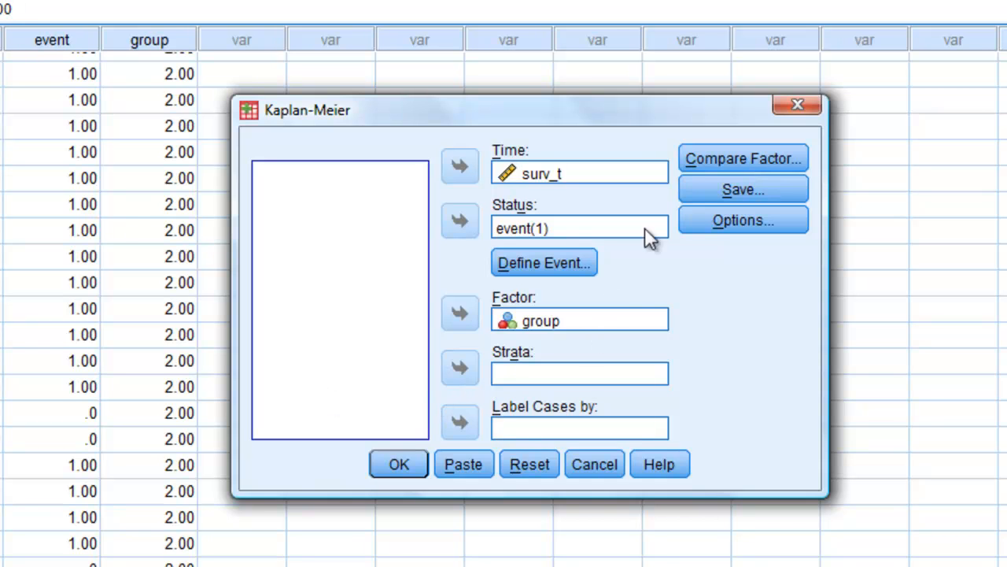
pyautogui.click(696, 158)
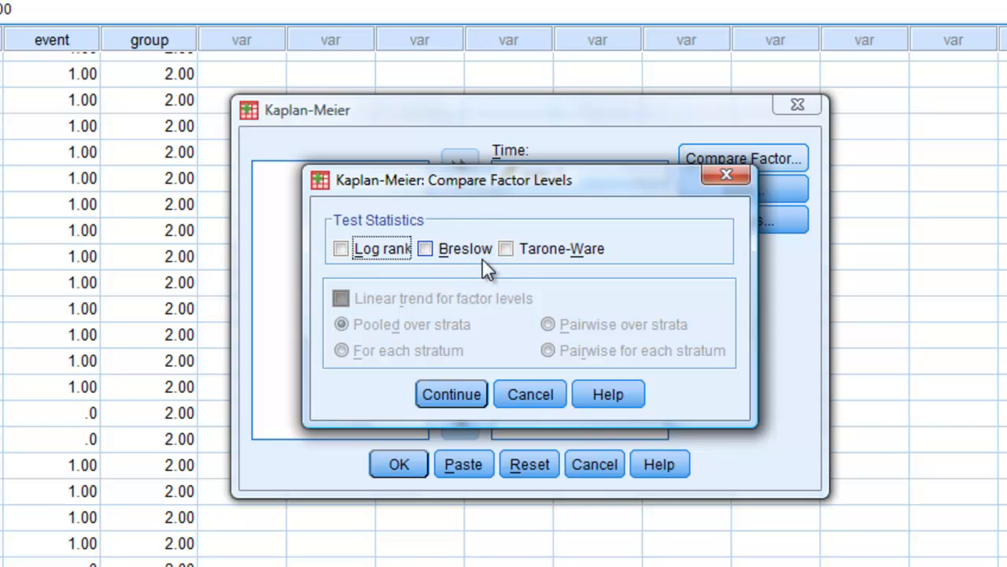
pyautogui.click(342, 249)
pyautogui.click(425, 251)
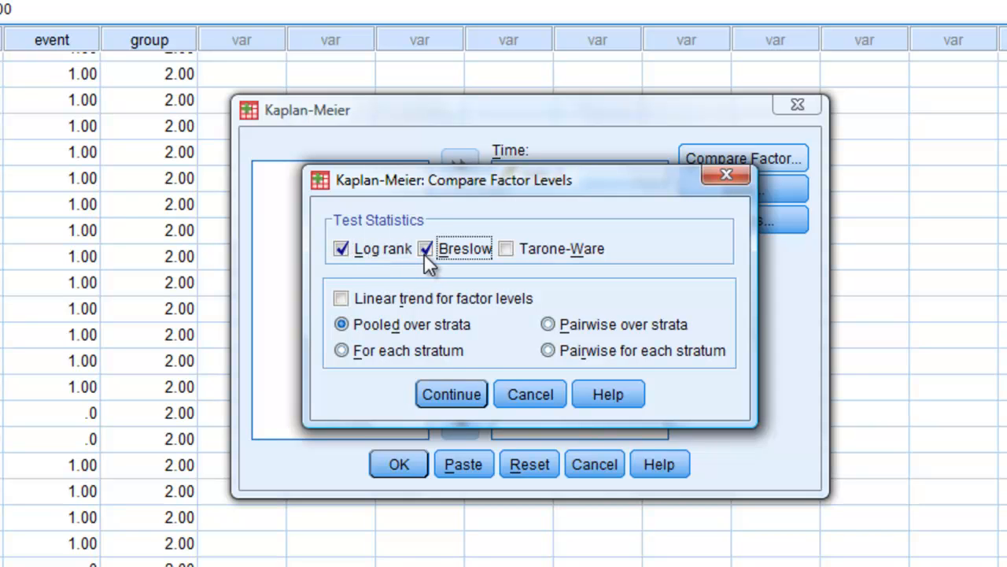
pyautogui.click(453, 394)
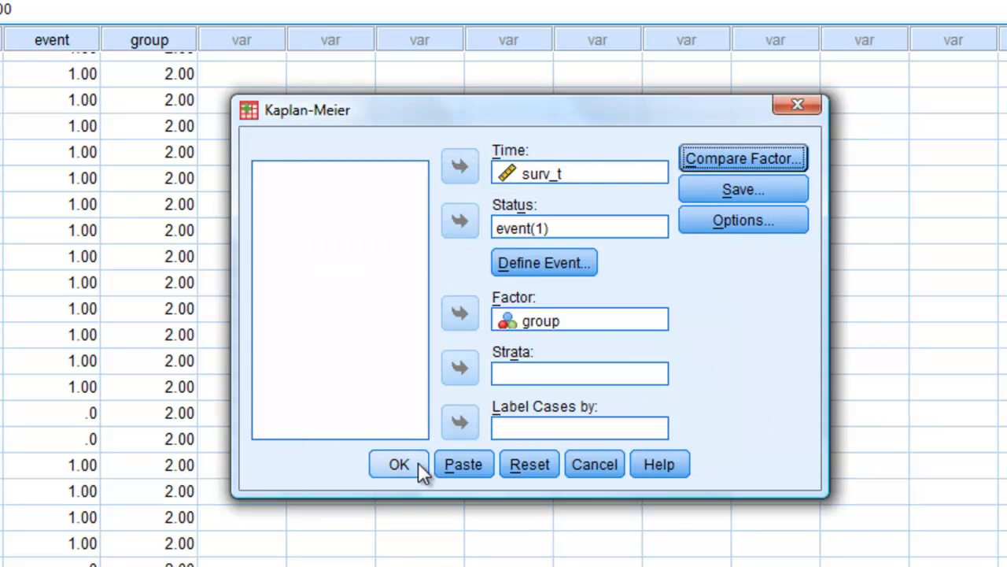
pyautogui.click(399, 466)
# Examine the Overall Comparisons table for the Log Rank and Breslow significance values, together with the group means and survival plot
pyautogui.click(149, 525)
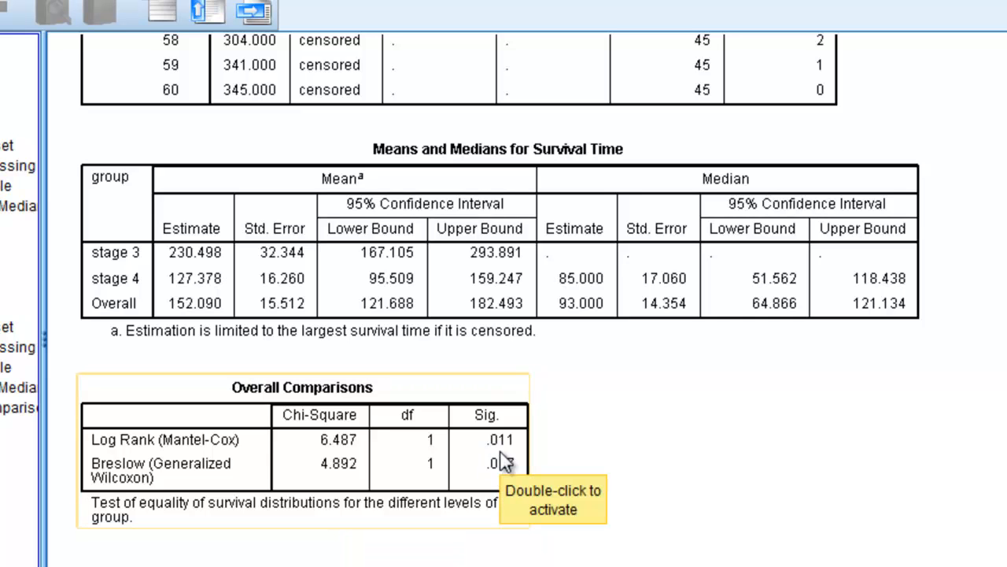
pyautogui.scroll(-3, 945, 463)
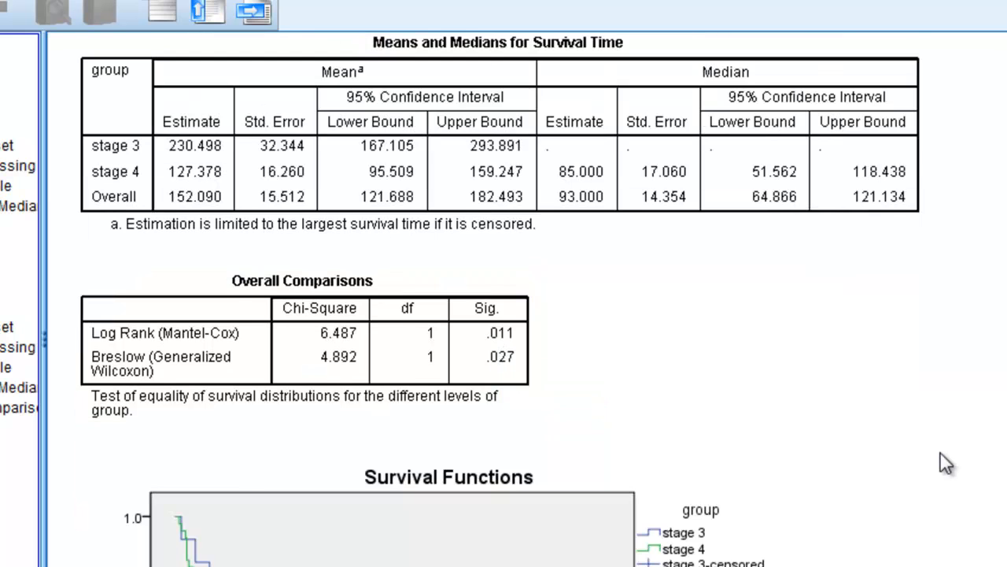
pyautogui.scroll(-3, 946, 463)
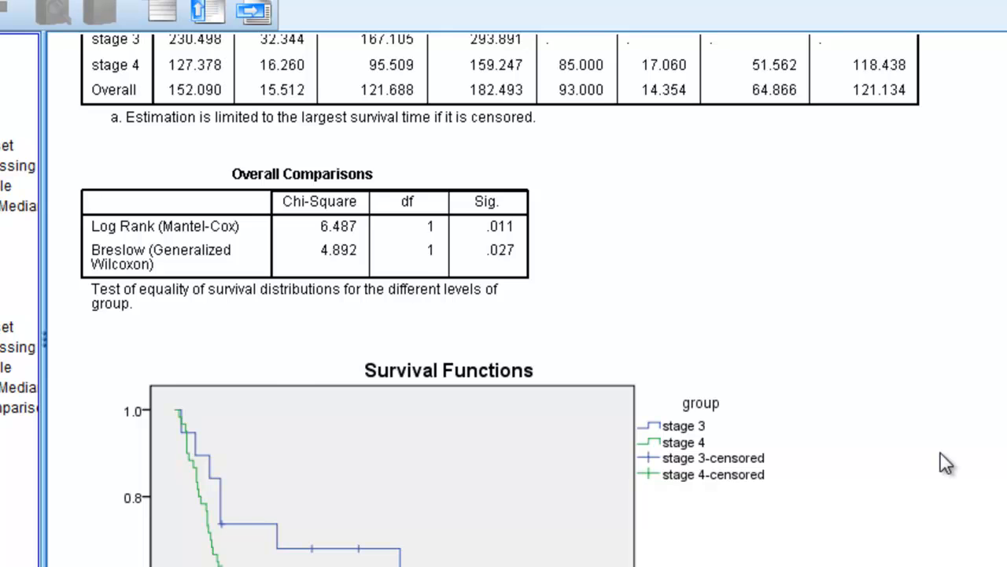
pyautogui.scroll(3, 946, 463)
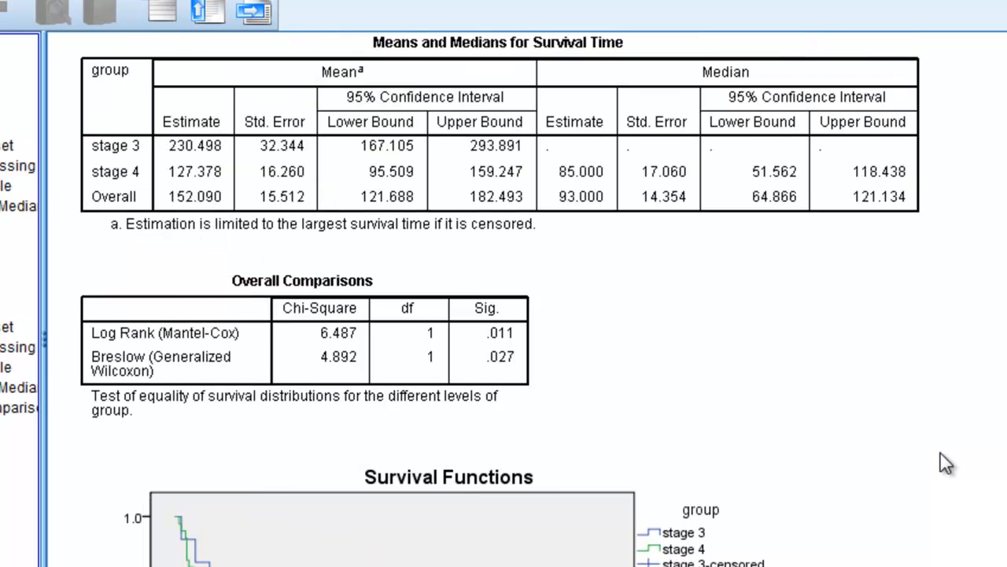
pyautogui.scroll(-3, 944, 463)
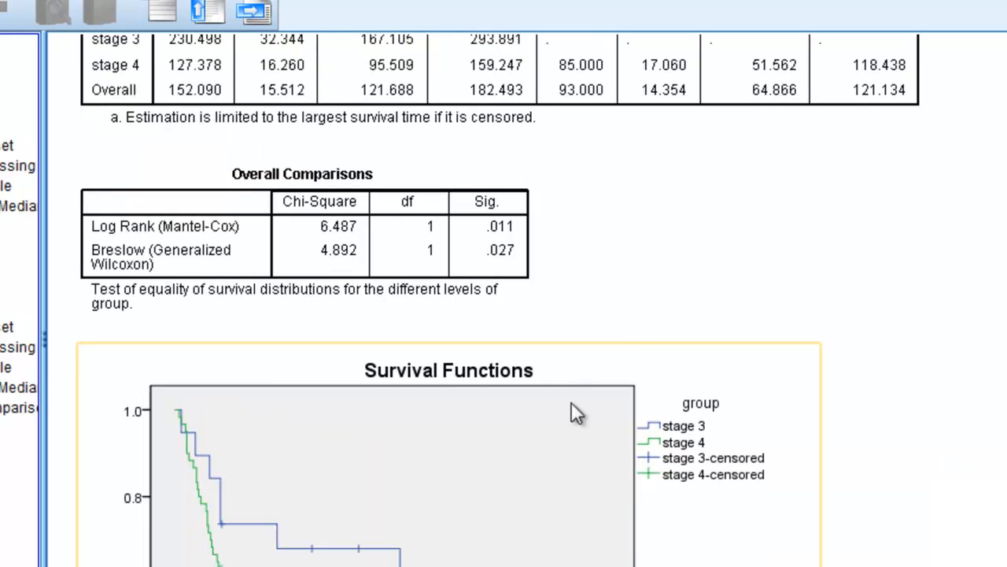
pyautogui.scroll(6, 702, 321)
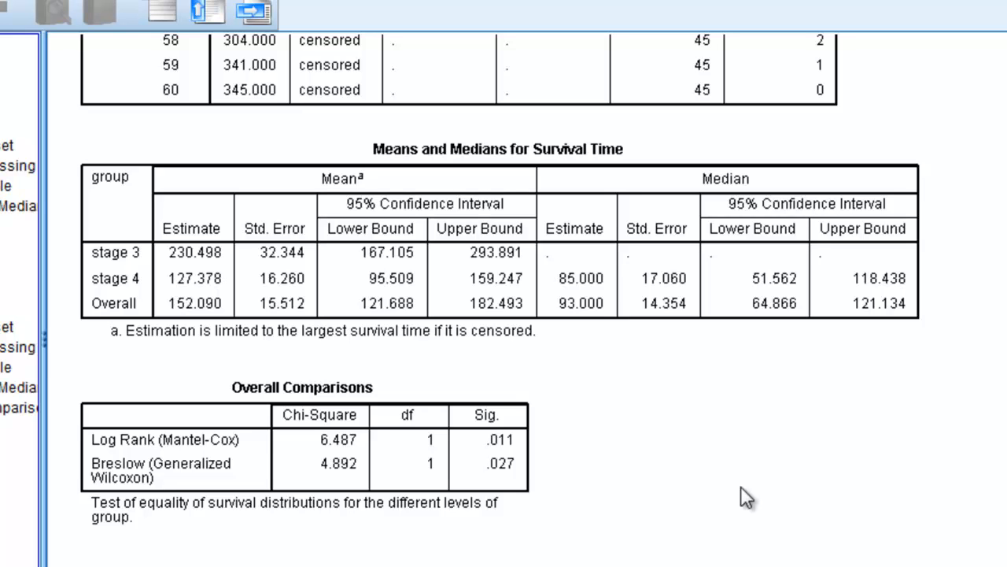
pyautogui.scroll(-3, 746, 496)
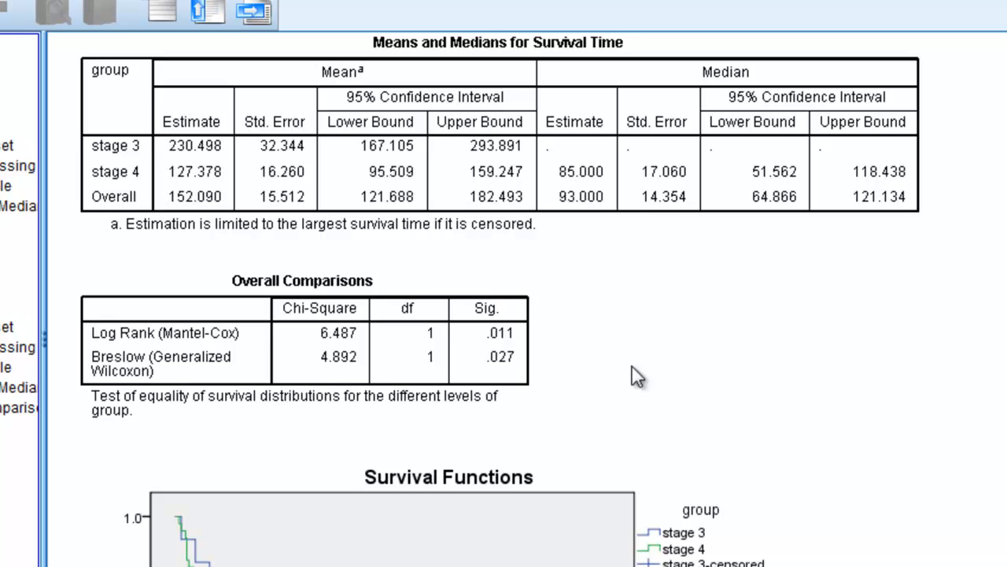
pyautogui.scroll(-3, 776, 423)
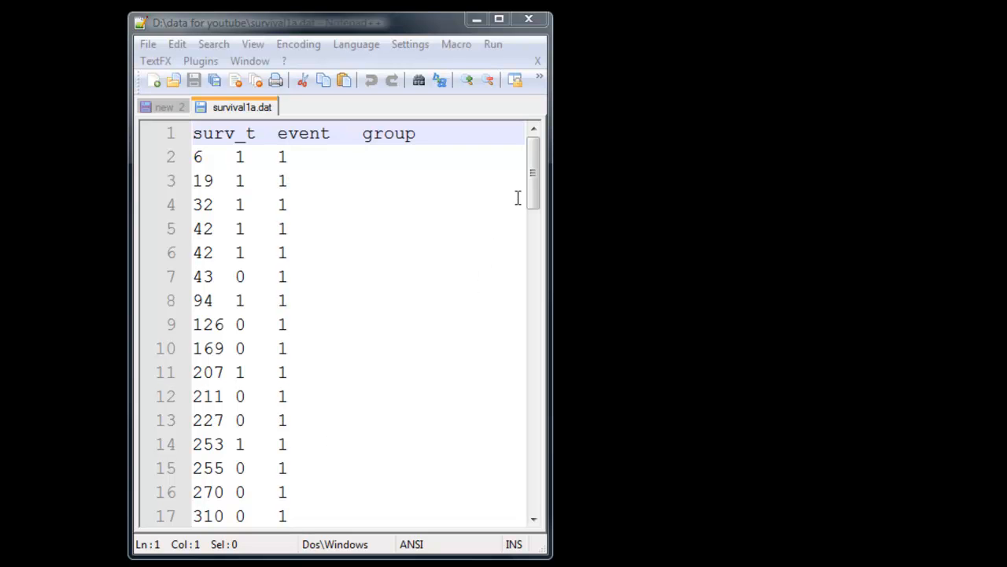
# Switch to R and read survival1a.dat from the "data for youtube" folder into mycancerdata using read.table with file.choose() and header=T
pyautogui.moveTo(530, 202)
pyautogui.mouseDown()
pyautogui.moveTo(531, 315)
pyautogui.moveTo(529, 195)
pyautogui.mouseUp()
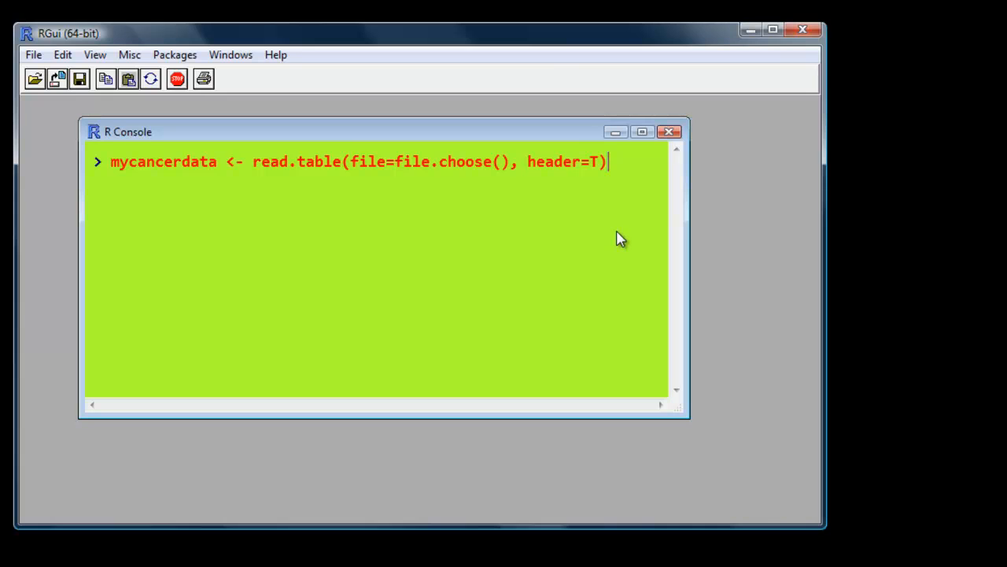
pyautogui.press('Return')
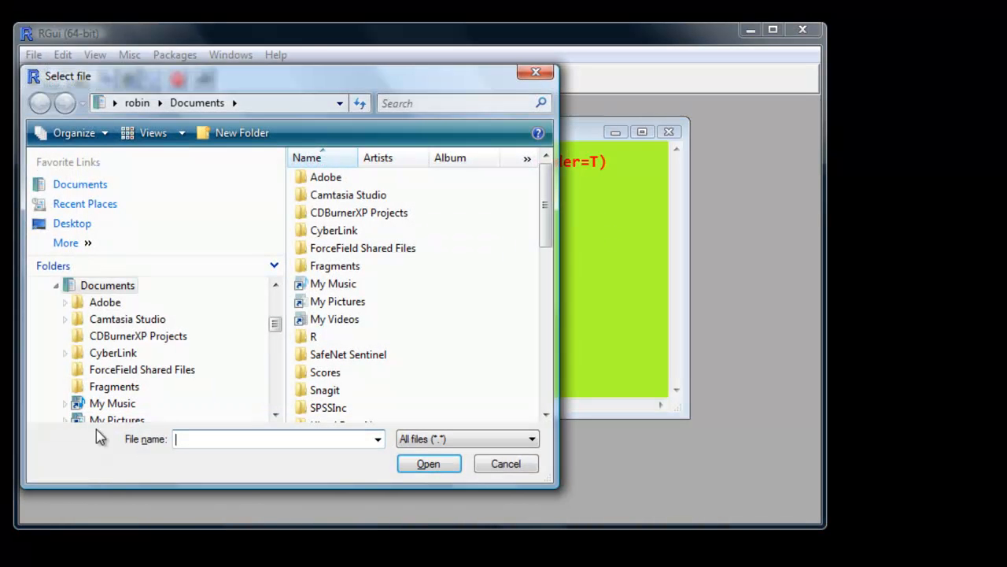
pyautogui.click(84, 207)
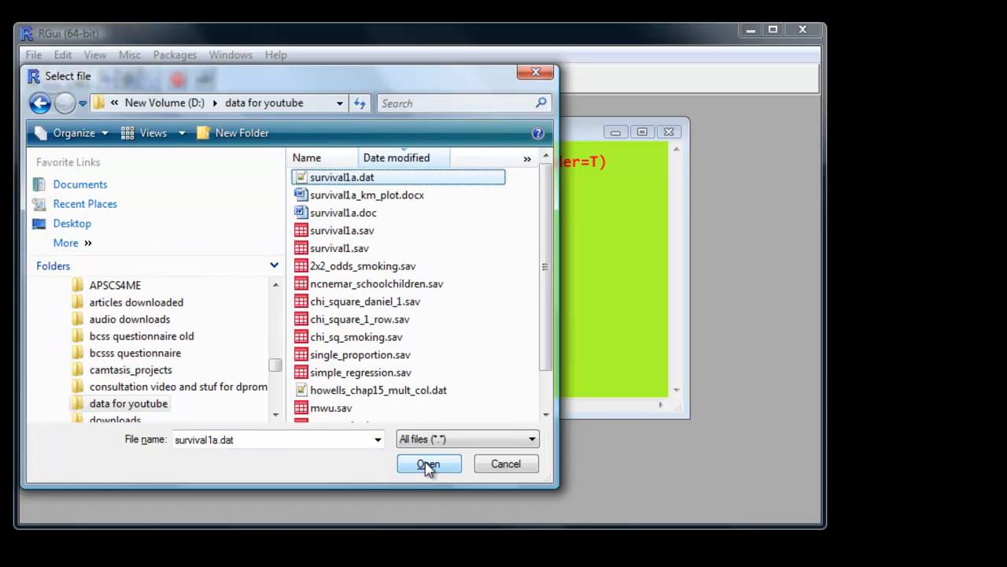
pyautogui.click(428, 464)
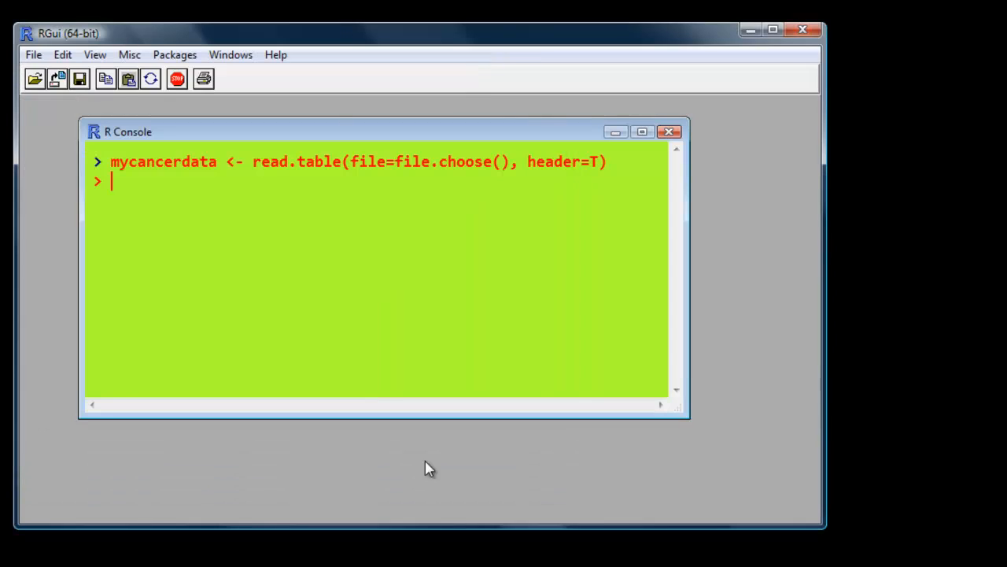
# Print the contents of mycancerdata in the R console
pyautogui.write('mycan')
pyautogui.press('Tab')
pyautogui.press('Return')
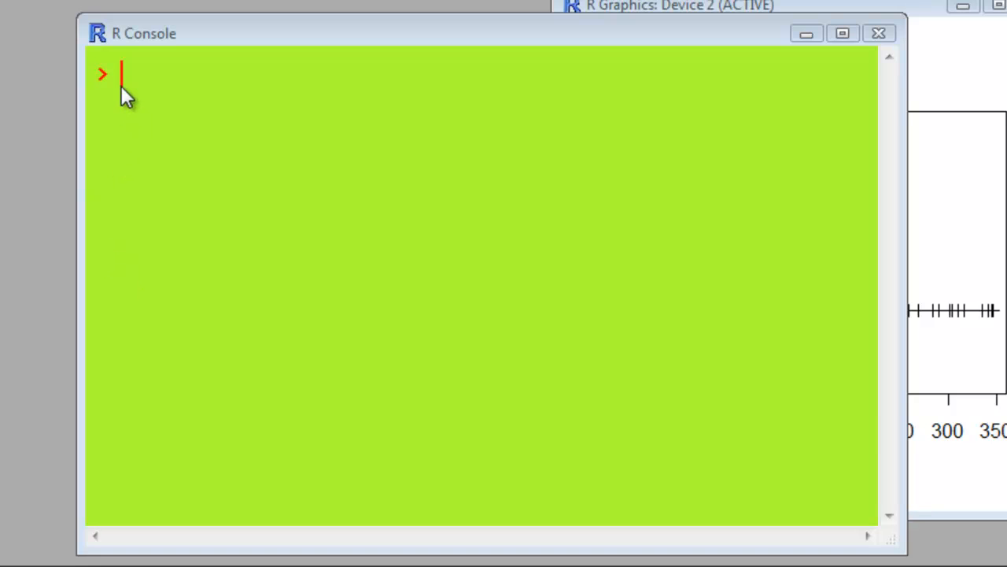
# Load the survival package in R with library(survival)
pyautogui.write('library(survival)')
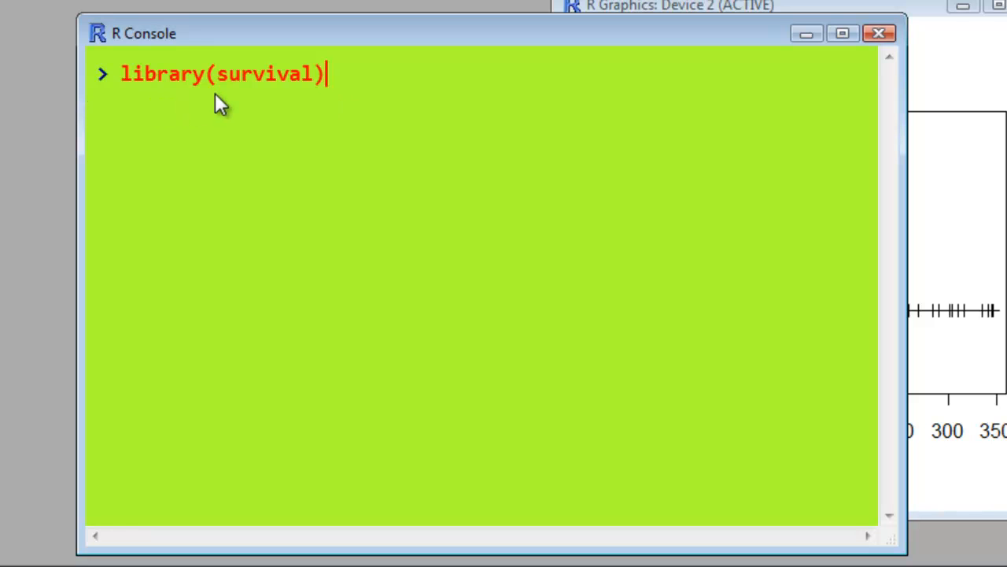
pyautogui.press('Return')
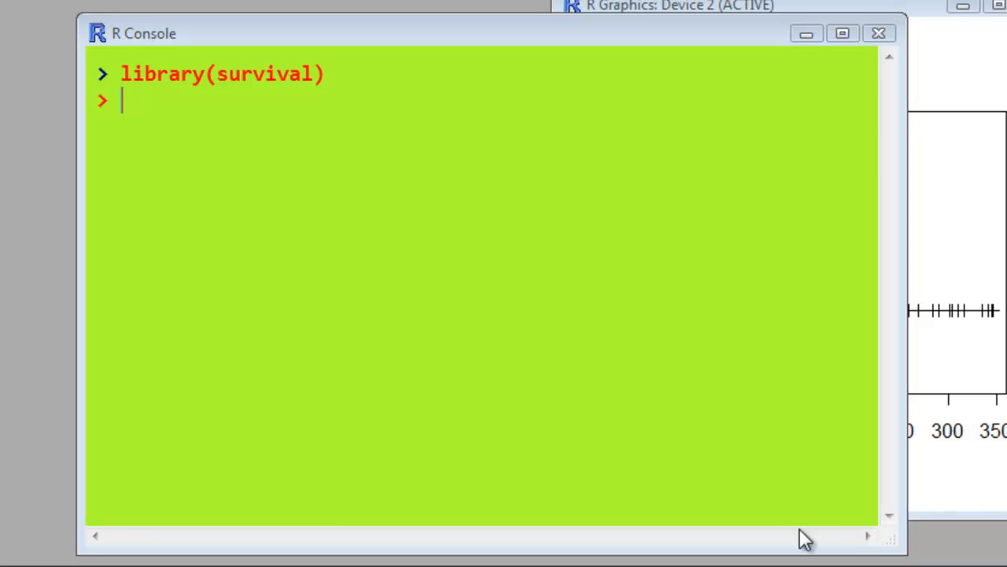
# Create the survival object mycancersurv with Surv(mycancerdata$surv_t, mycancerdata$event) in a widened console and print it
pyautogui.click(121, 104)
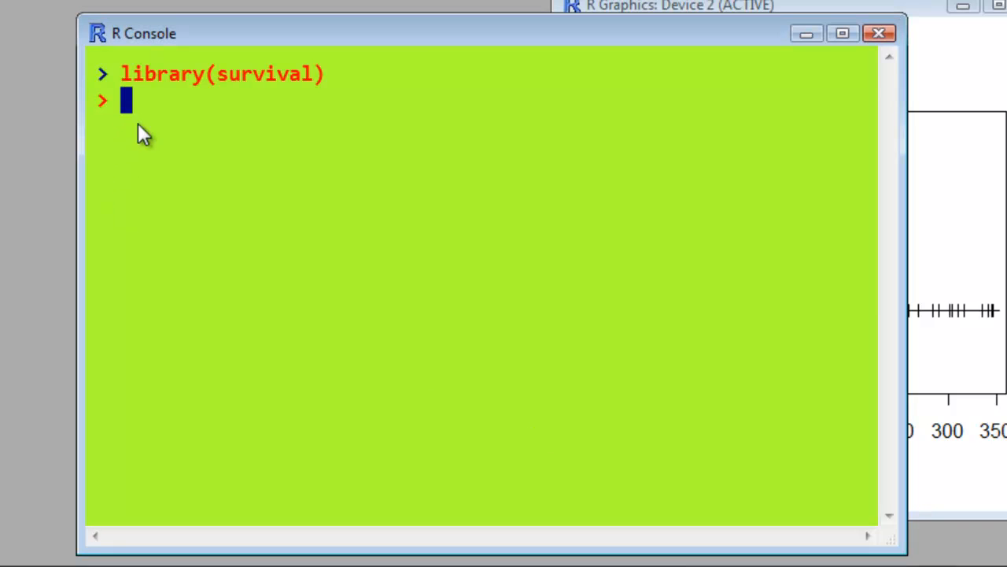
pyautogui.write('mycancersurv <- Surv(mycancerdata$surv_t,   mycancerdata$event)')
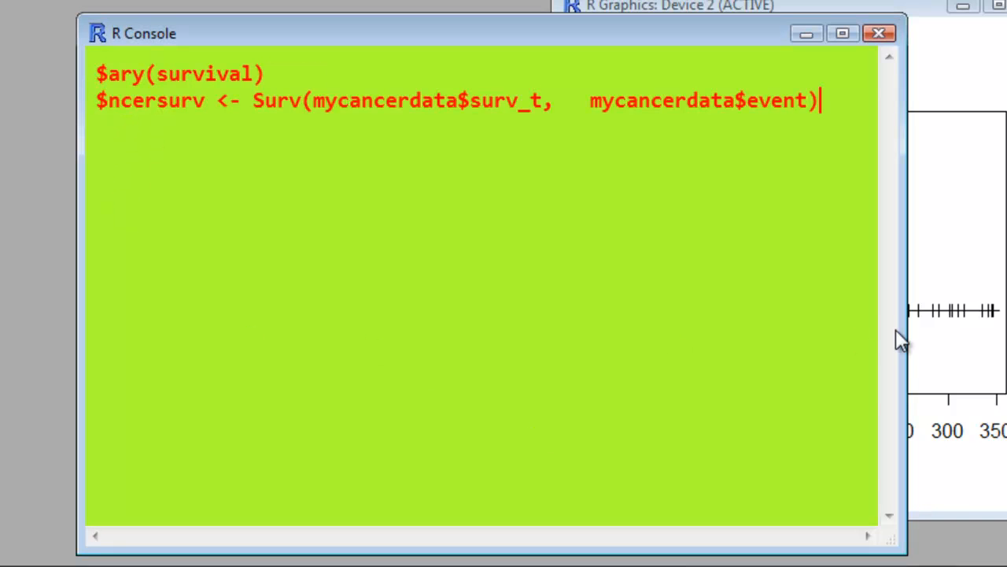
pyautogui.moveTo(906, 311); pyautogui.dragTo(1006, 326)
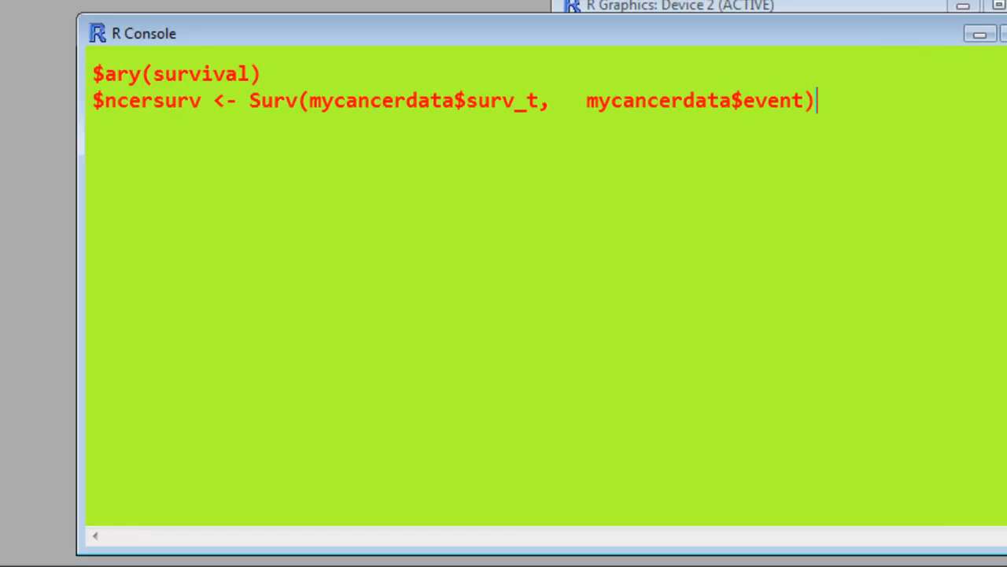
pyautogui.moveTo(79, 331); pyautogui.dragTo(7, 331)
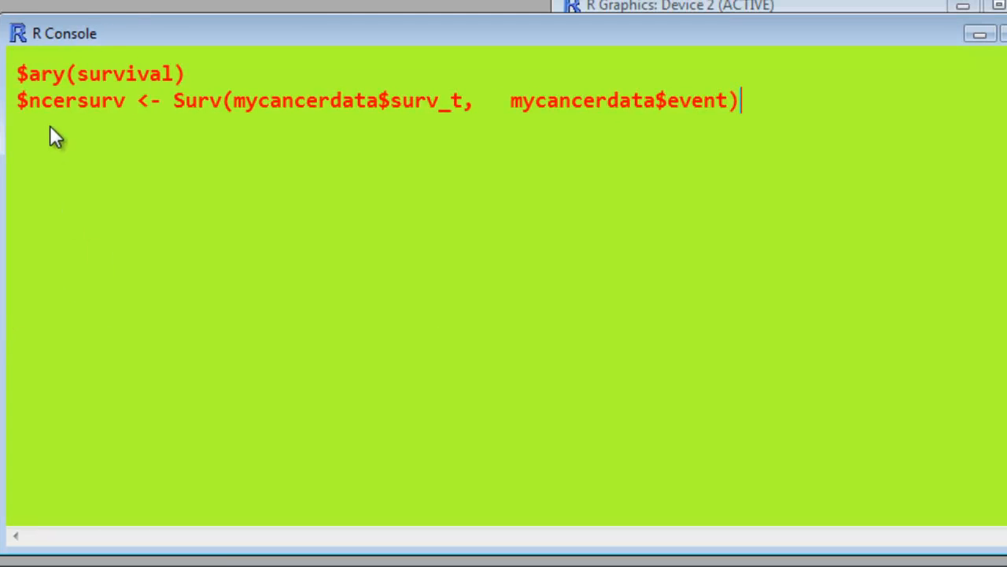
pyautogui.click(39, 108)
pyautogui.press('Left')
pyautogui.press('Left')
pyautogui.press('Left')
pyautogui.press('Left')
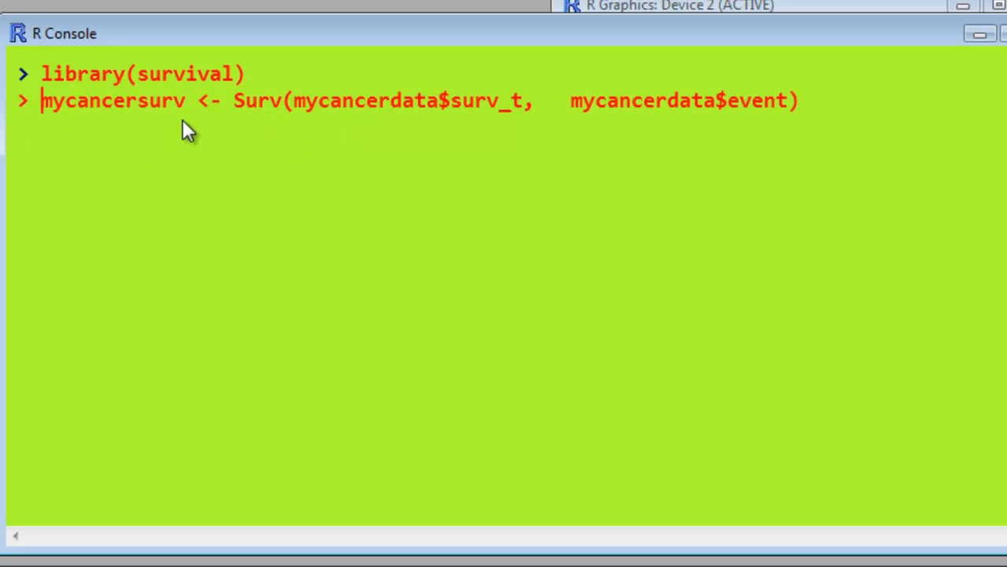
pyautogui.press('Return')
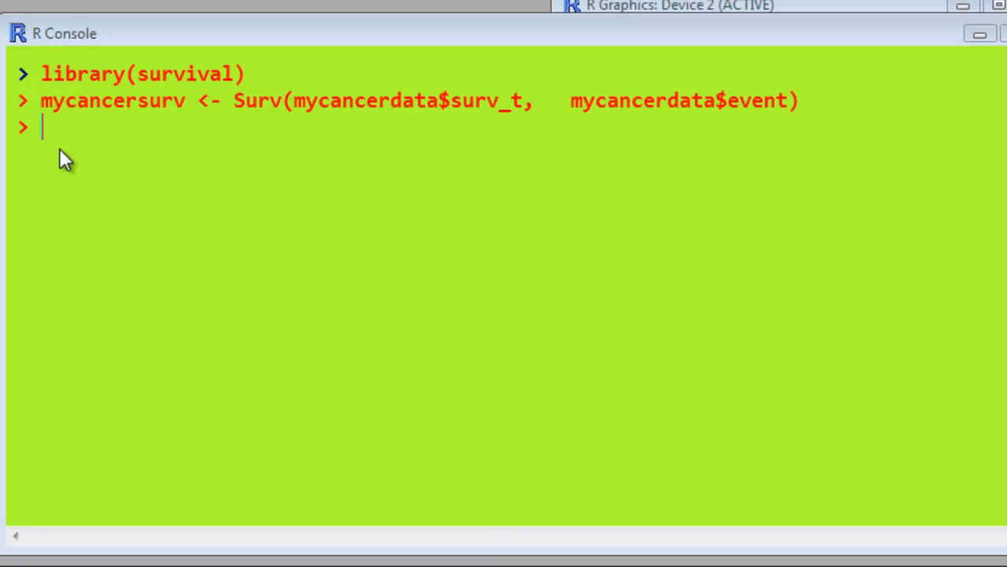
pyautogui.write('mycancersurv')
pyautogui.press('Return')
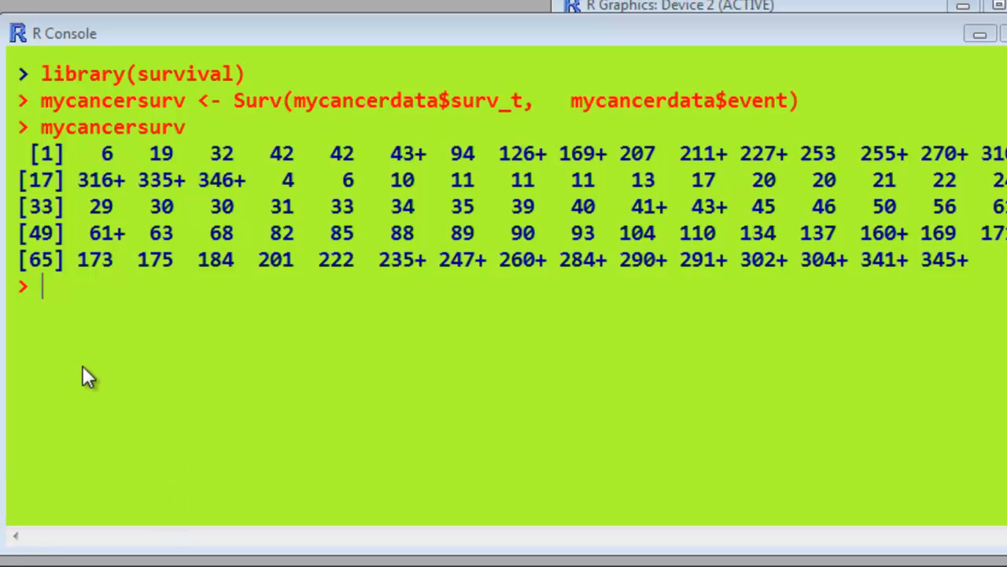
# Fit the overall Kaplan-Meier estimate mycancersurvkmest with survfit (mycancersurv~1, conf.int=FALSE) and print it
pyautogui.click(40, 292)
pyautogui.write('mycancersurvkmest <- survfit (mycancersurv~1, conf.int=FALSE)')
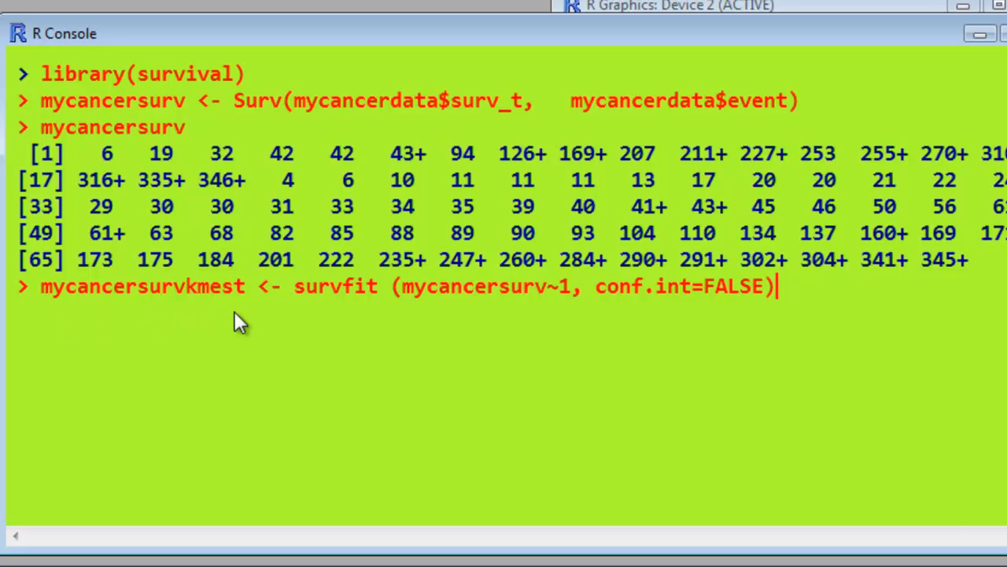
pyautogui.press('Return')
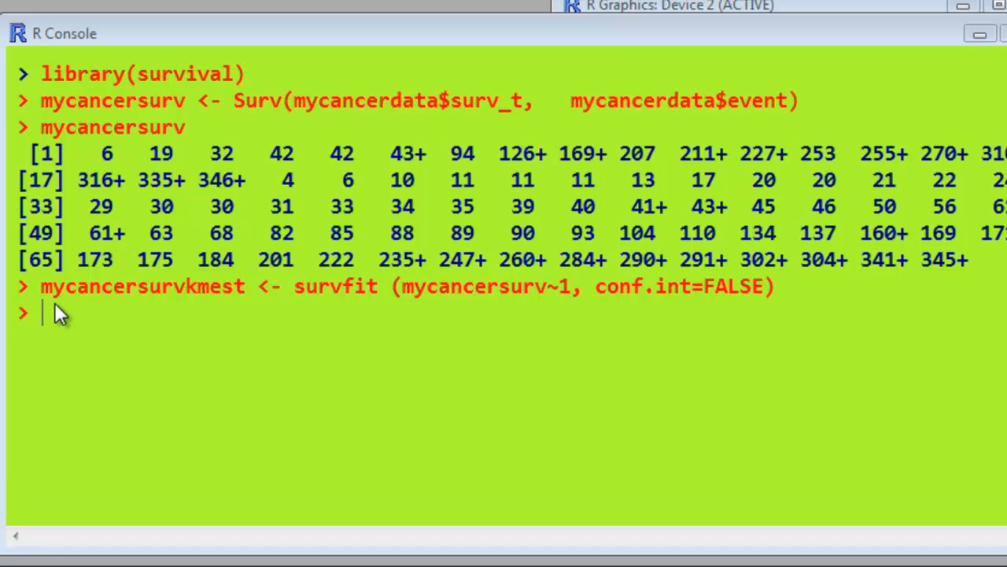
pyautogui.write('mycancersurvkmest')
pyautogui.press('Return')
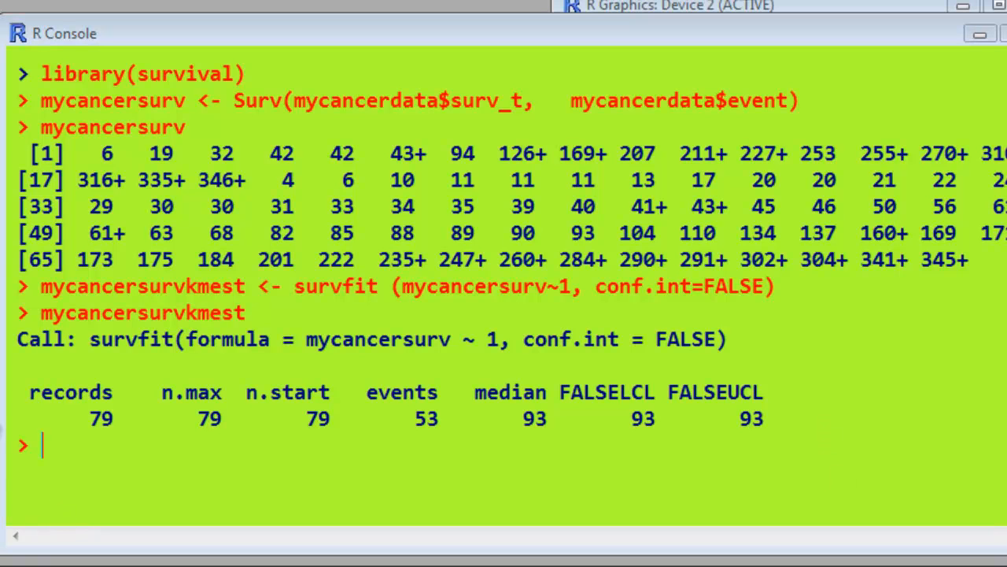
# Run summary (mycancersurvkmest) and examine the survival table from the first to the last event time
pyautogui.click(43, 446)
pyautogui.write('Summary (mycancersurvkmest)')
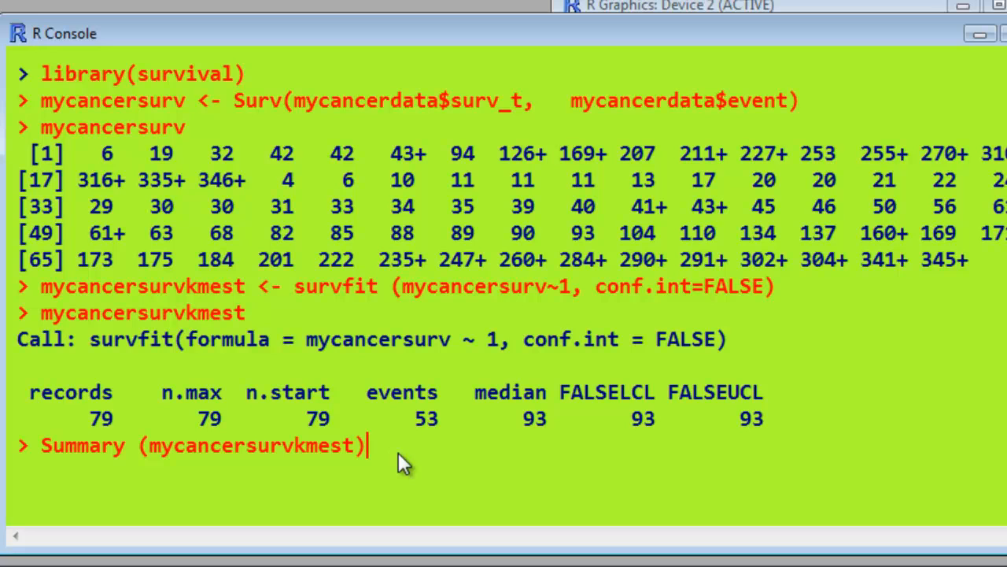
pyautogui.click(51, 448)
pyautogui.press('BackSpace')
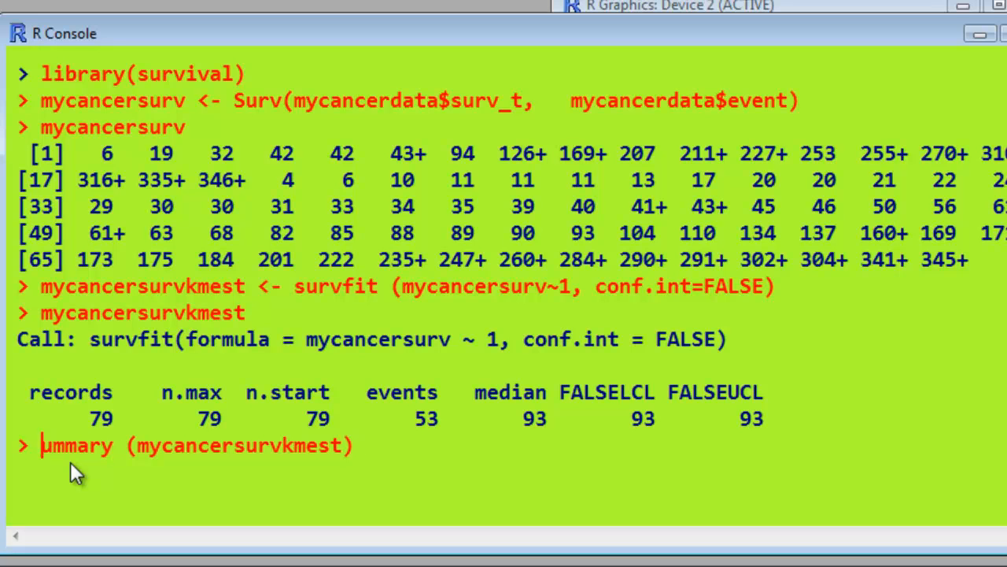
pyautogui.write('s')
pyautogui.click(370, 445)
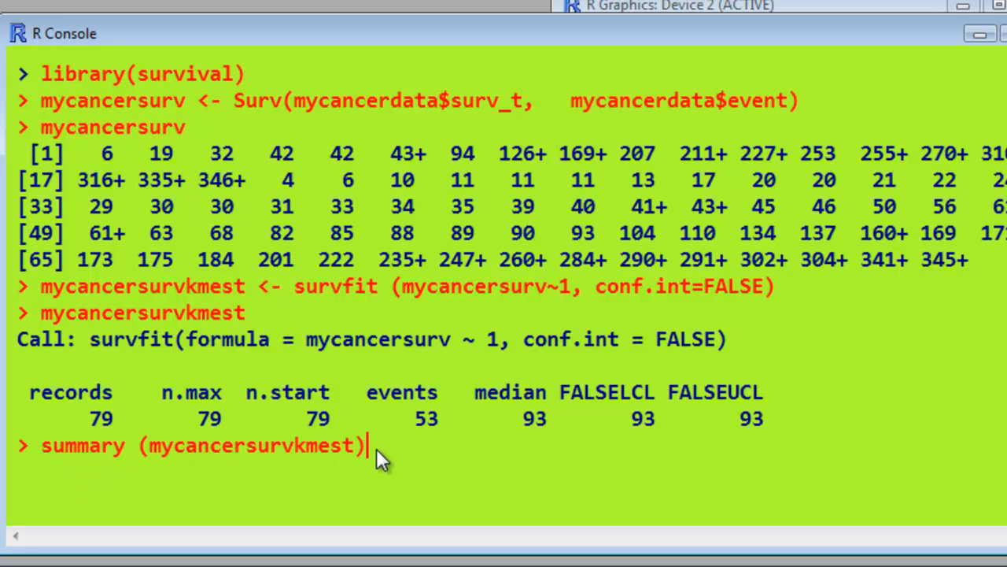
pyautogui.press('Return')
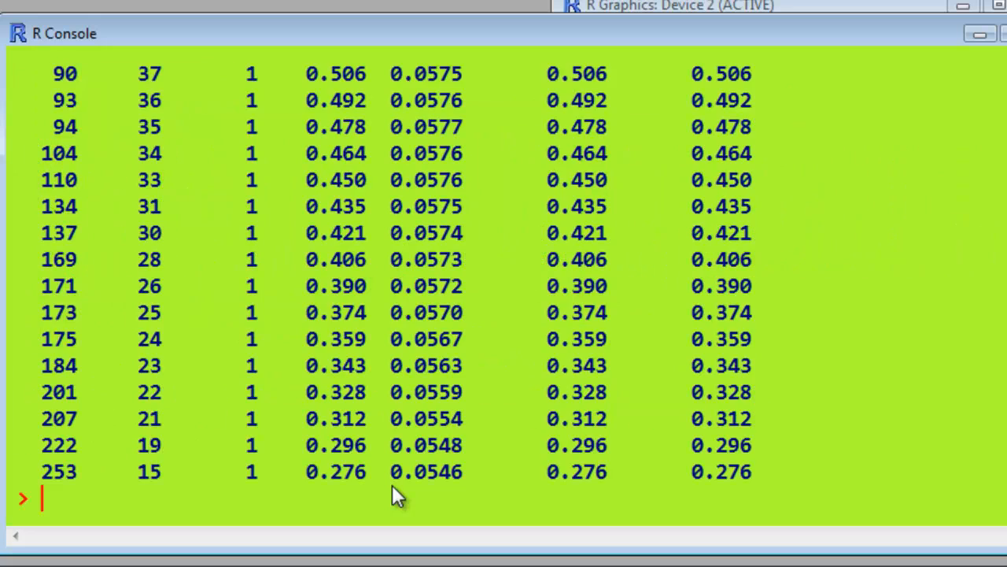
pyautogui.scroll(10, 503, 283)
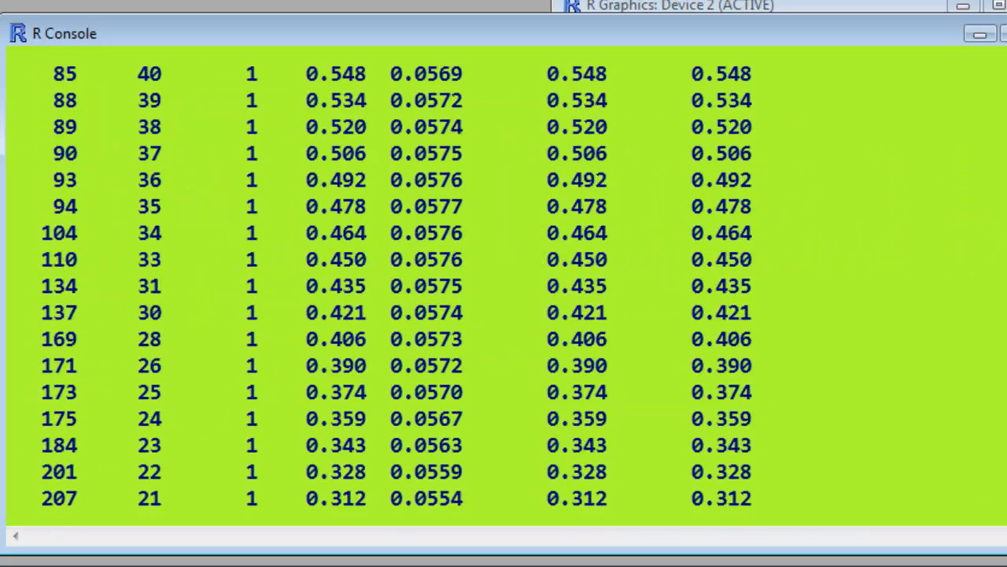
pyautogui.scroll(4, 504, 283)
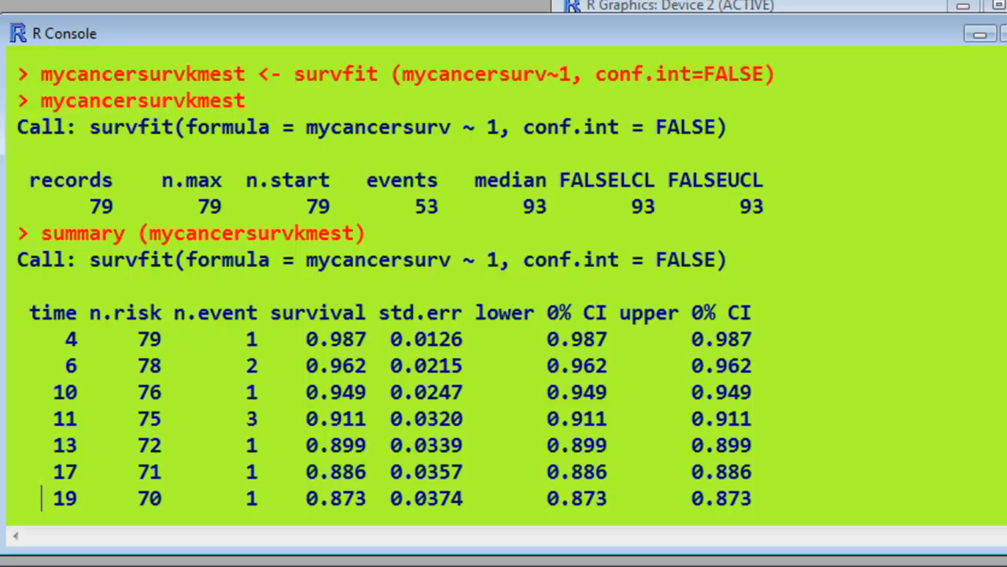
pyautogui.scroll(-13, 42, 498)
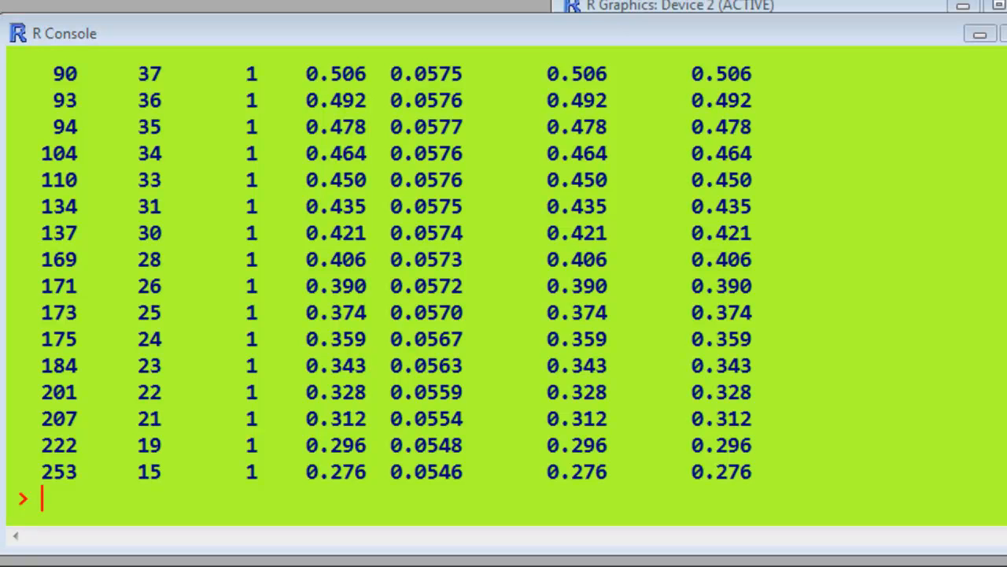
# Plot the overall Kaplan-Meier curve of mycancersurvkmest and bring the graphics window to the front
pyautogui.click(38, 502)
pyautogui.write('plot (mycancersurvkmest)')
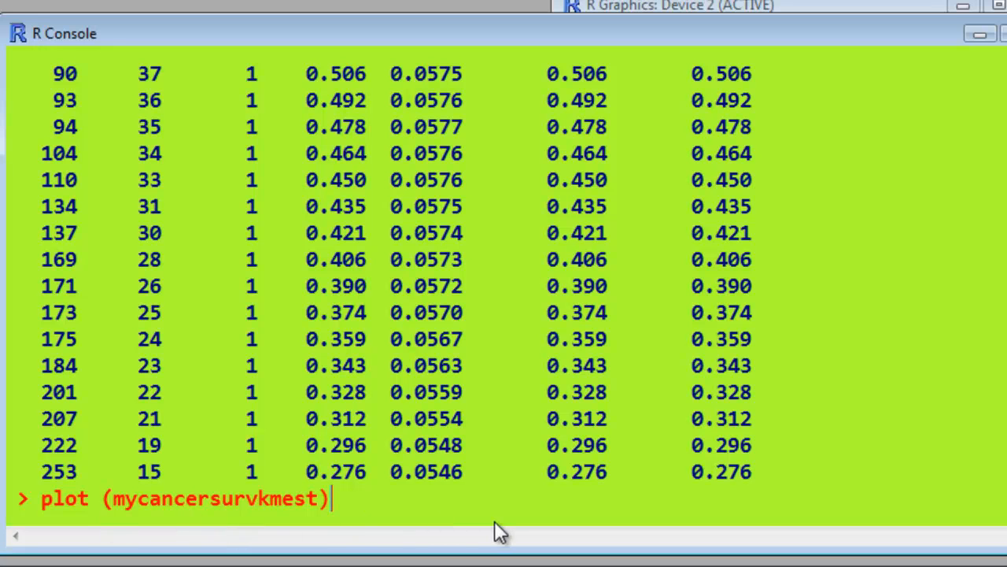
pyautogui.press('Return')
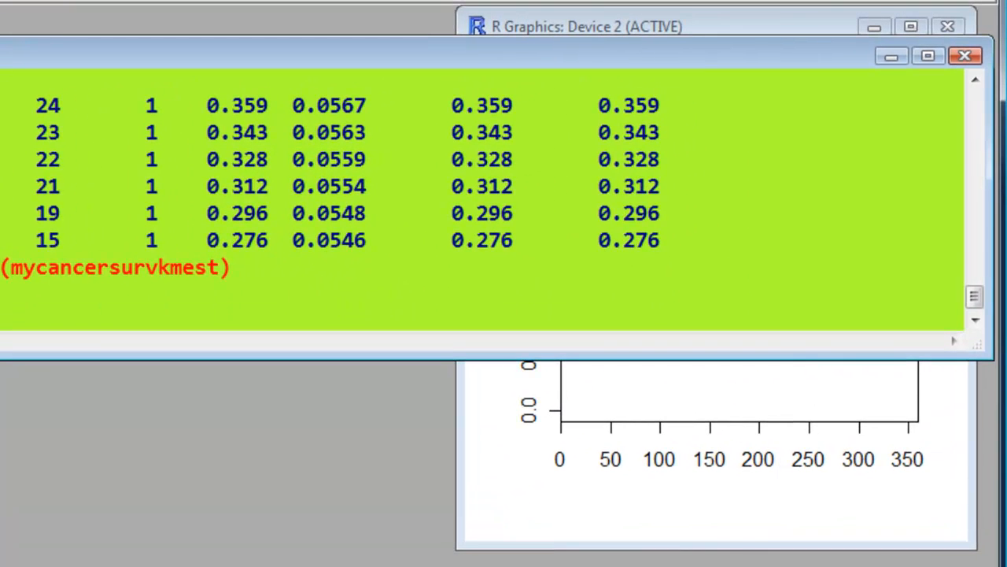
pyautogui.click(517, 484)
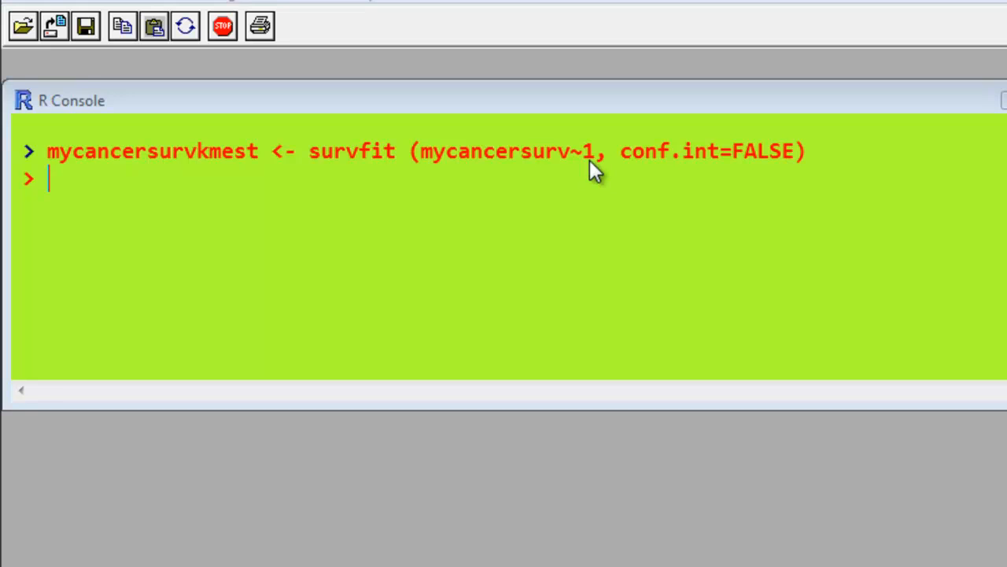
# Refit mycancersurvkmest by group with survfit (mycancersurv~mycancerdata$group, conf.int=FALSE)
pyautogui.click(838, 152)
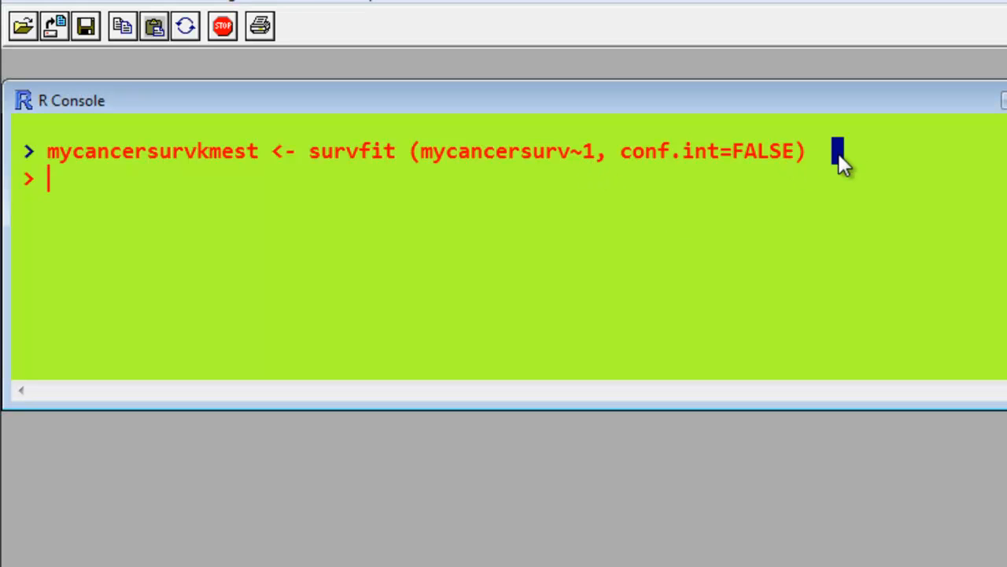
pyautogui.write('mycancersurvkmest <- survfit (mycancersurv~mycancerdata$group, conf.int=FALSE')
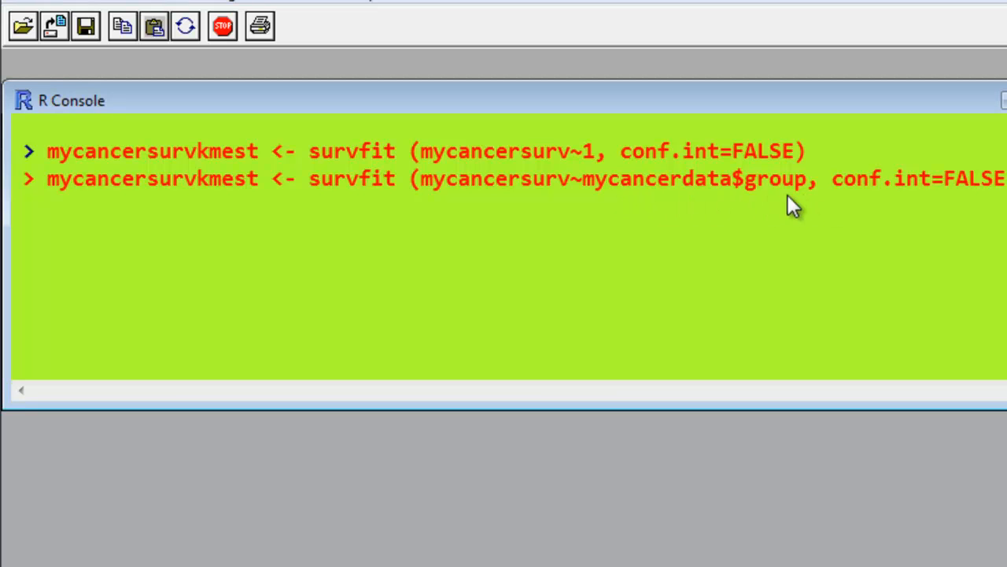
pyautogui.press('Return')
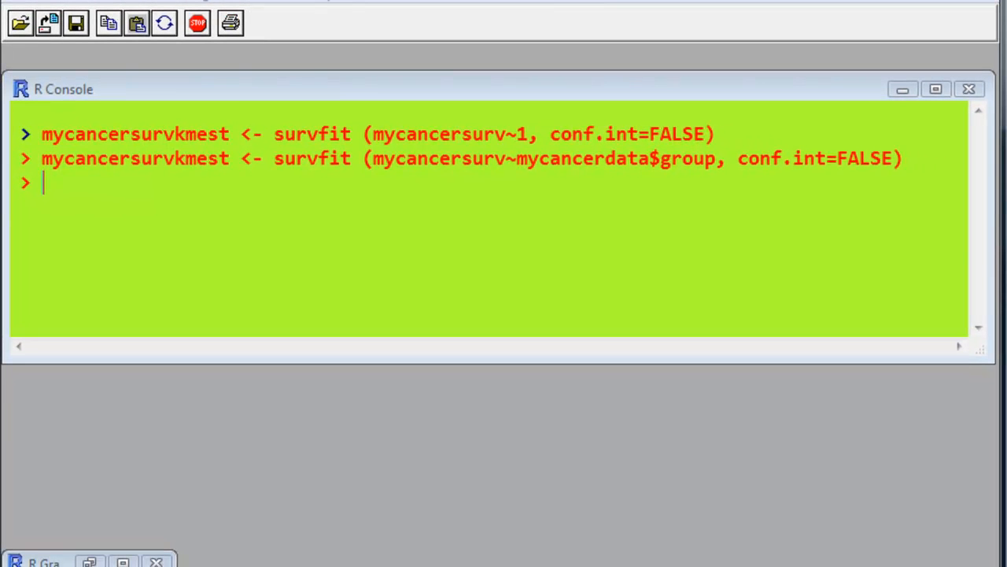
# Plot the grouped mycancersurvkmest curves with default styling, view them and minimize the graphics window
pyautogui.write('plot (mycancersurvkmest)')
pyautogui.press('Return')
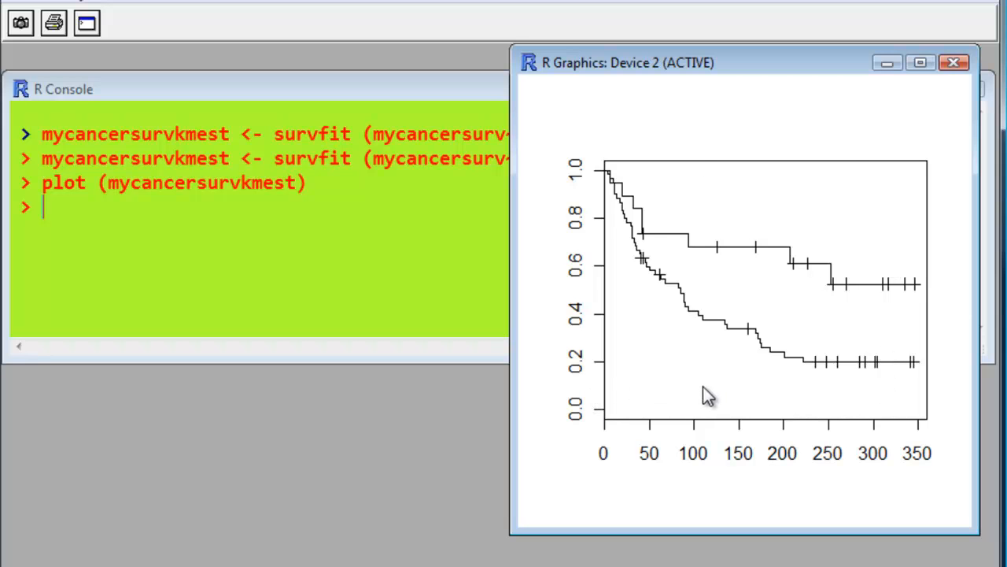
pyautogui.click(885, 64)
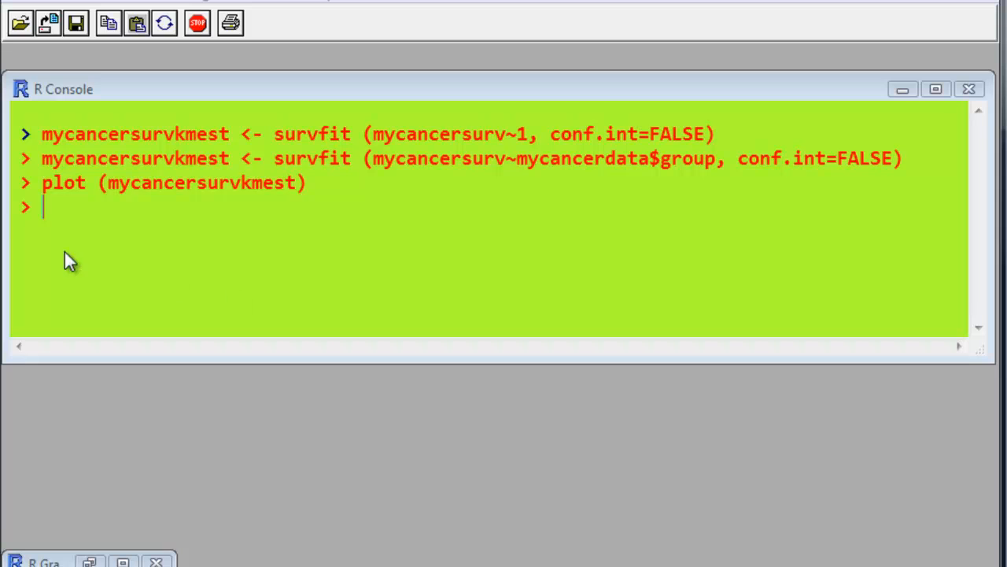
# Begin a multi-line plot command for mycancersurvkmest with lty = c(1,3) and col = c("blue", "red")
pyautogui.click(44, 204)
pyautogui.write('plot (mycancersurvkmest,')
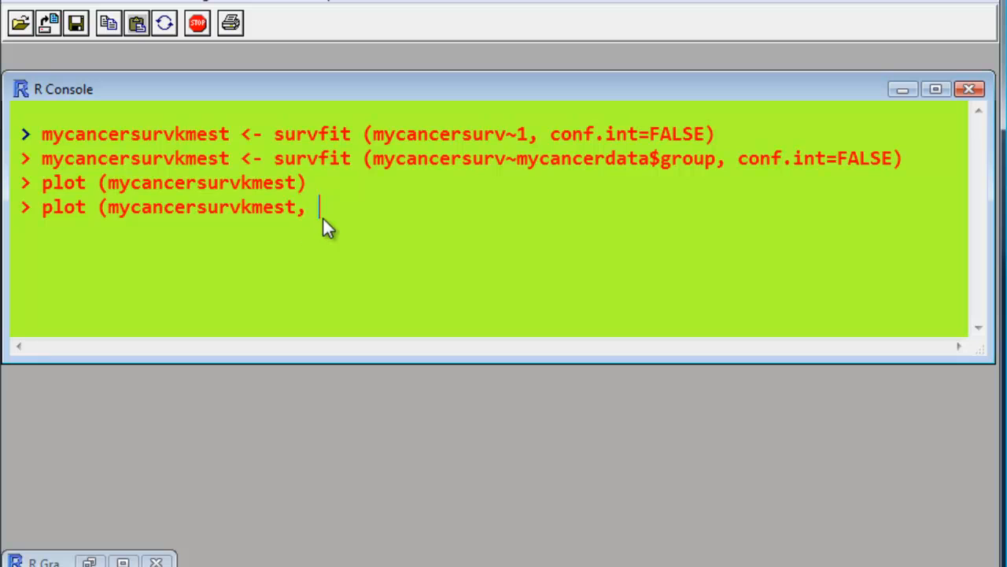
pyautogui.press('Return')
pyautogui.click(48, 229)
pyautogui.write('lty = c(1,3),')
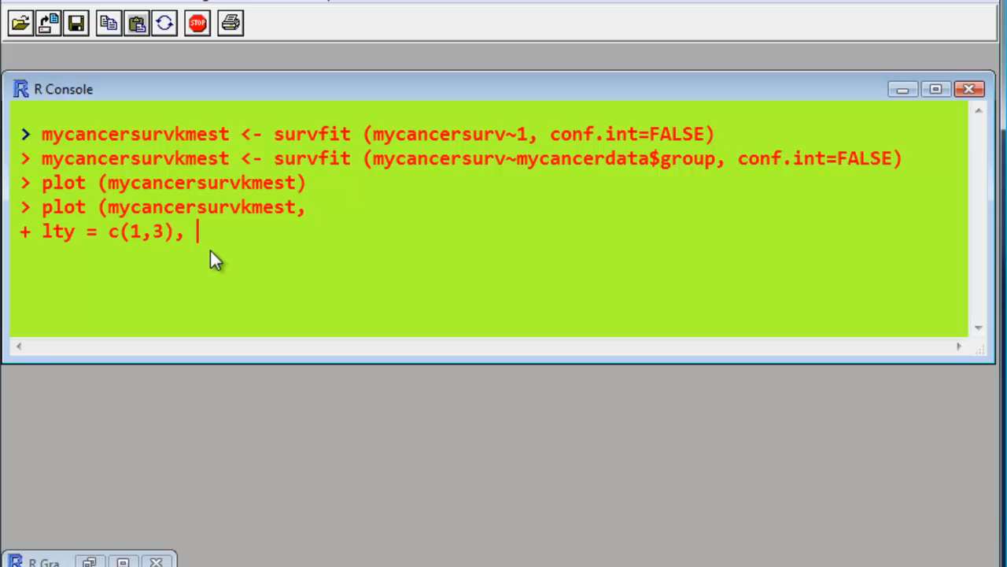
pyautogui.press('Return')
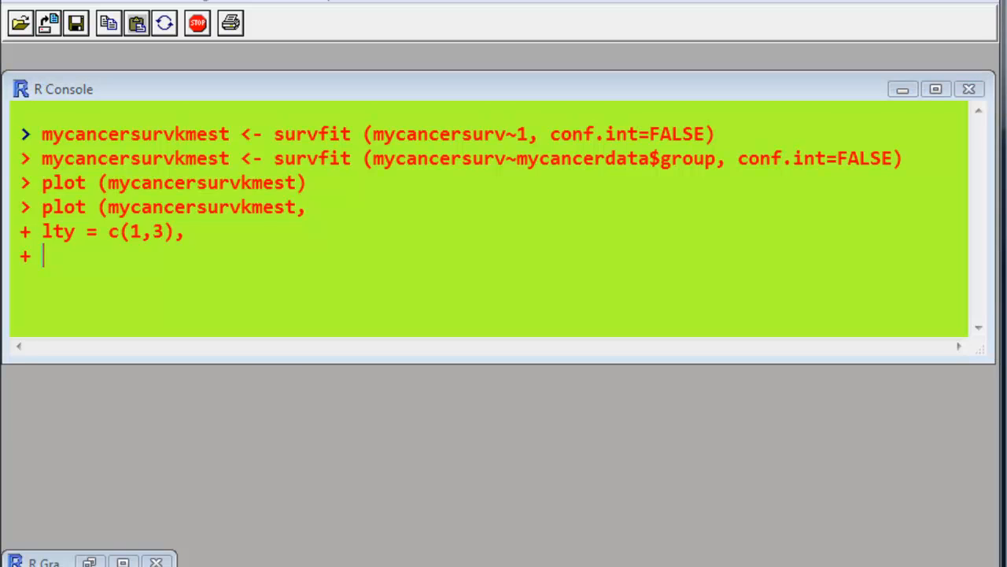
pyautogui.click(56, 262)
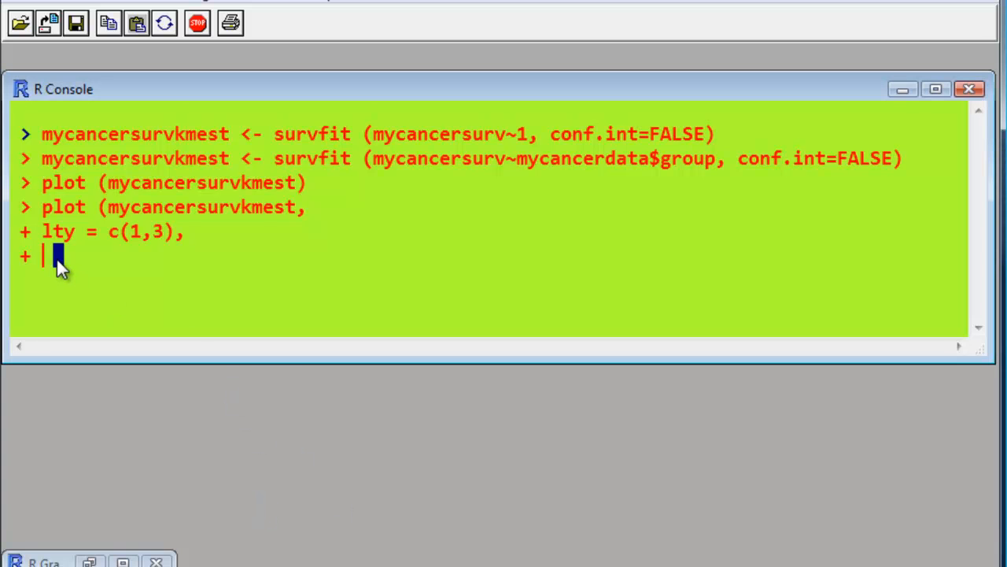
pyautogui.write('col = c("blue", "red"),')
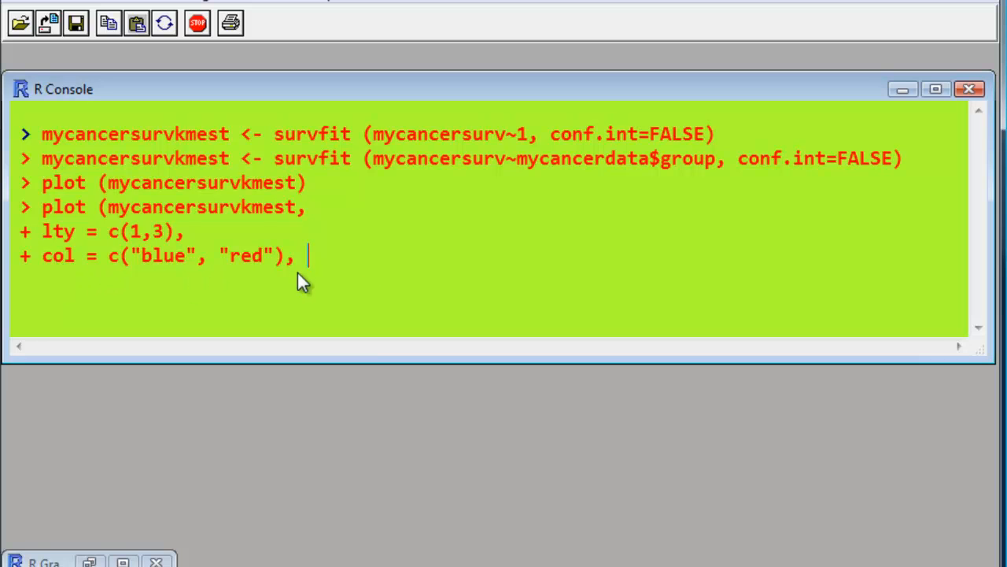
pyautogui.press('Return')
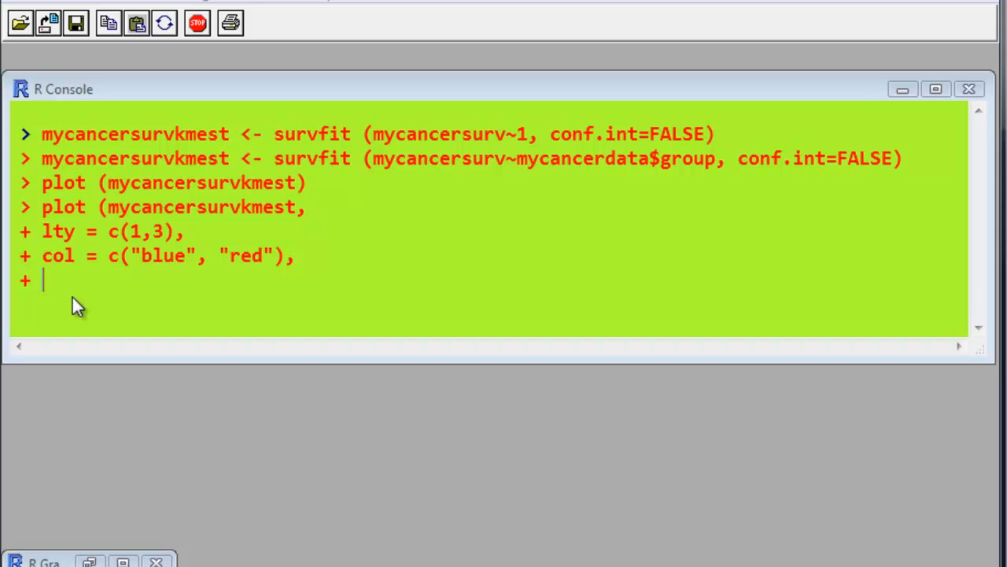
# Complete the plot command with xlab = "survival time (days)" and main = "survival histiocytic lymphoma stage 3 and 4", run it and minimize the graphics window
pyautogui.write('xlab = "survival time (days)",')
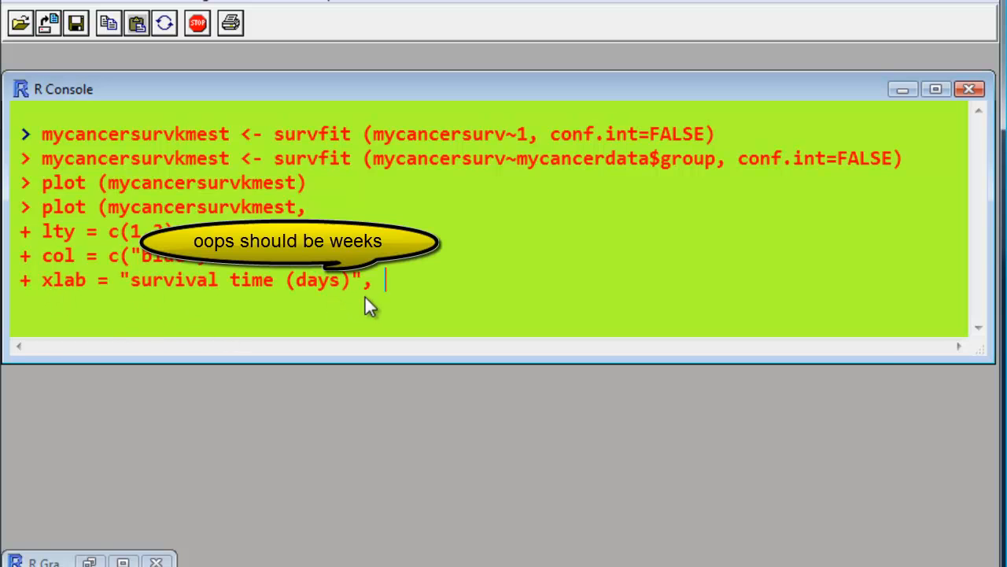
pyautogui.press('Return')
pyautogui.hotkey('alt', 'Tab')
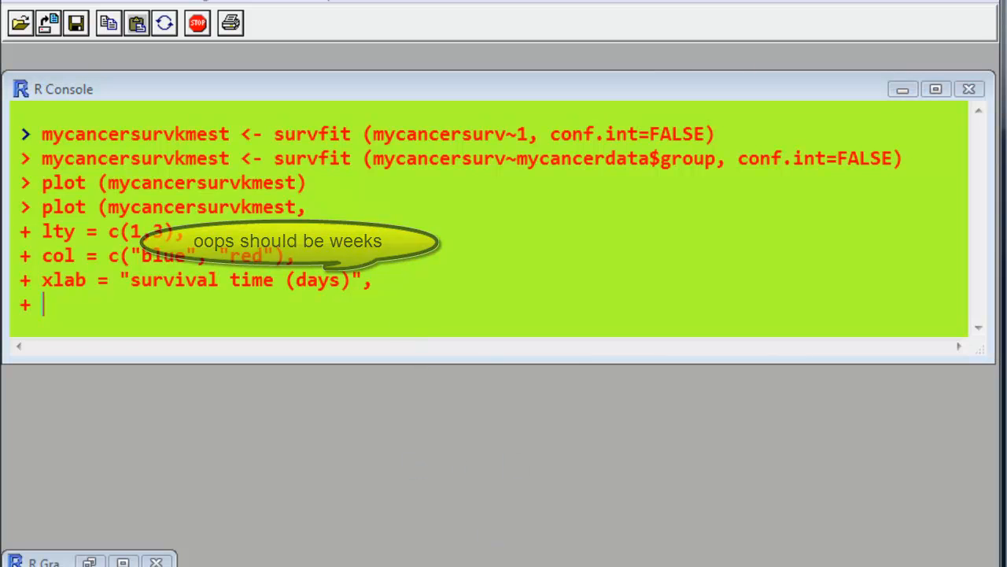
pyautogui.click(37, 302)
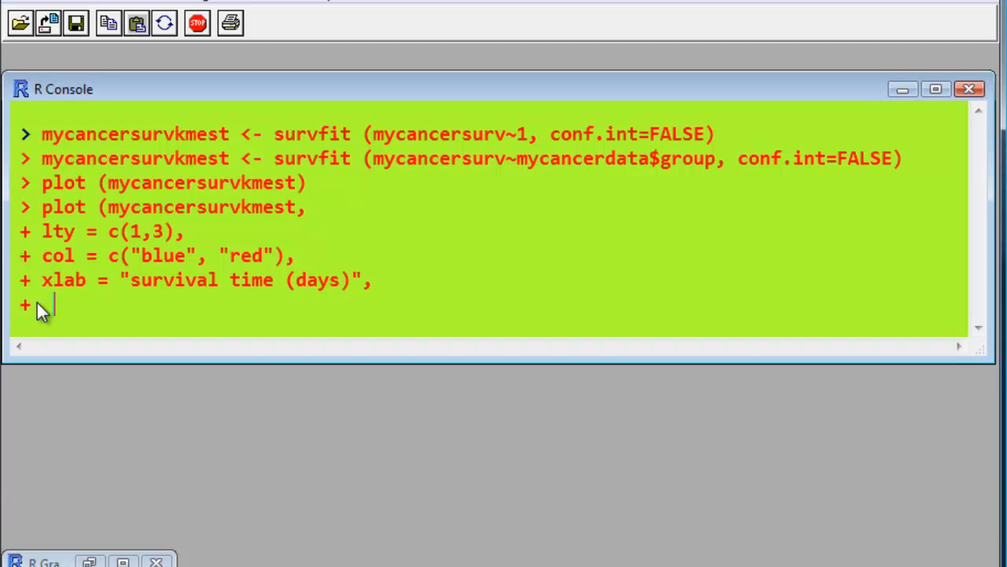
pyautogui.write('main = "survival histiocytic lymphoma stage 3 and 4")')
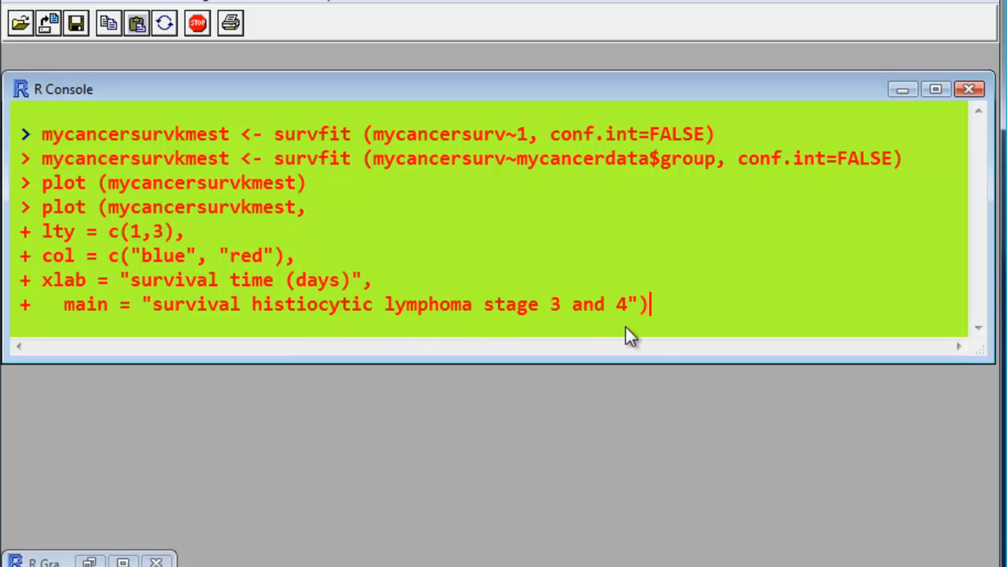
pyautogui.press('Return')
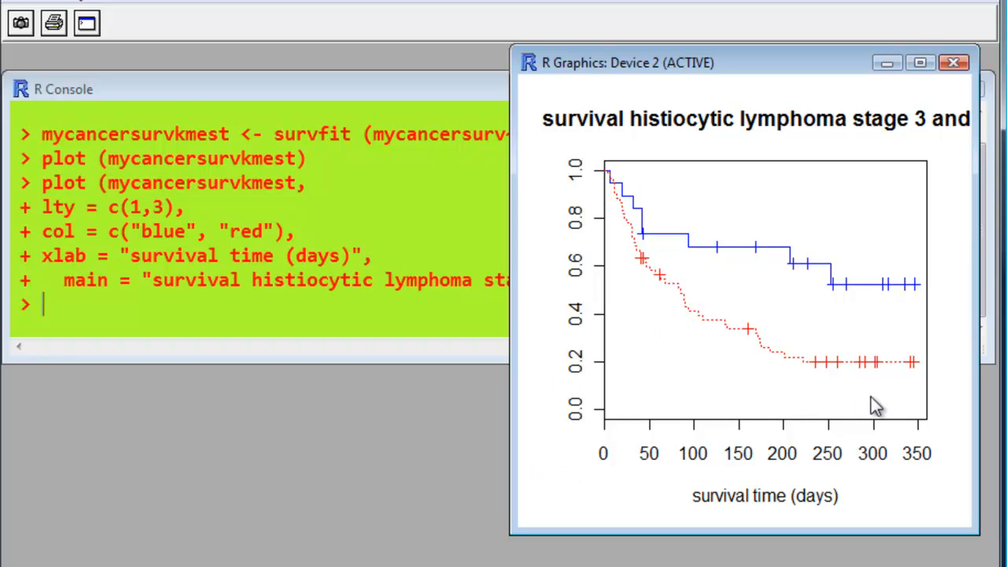
pyautogui.click(886, 63)
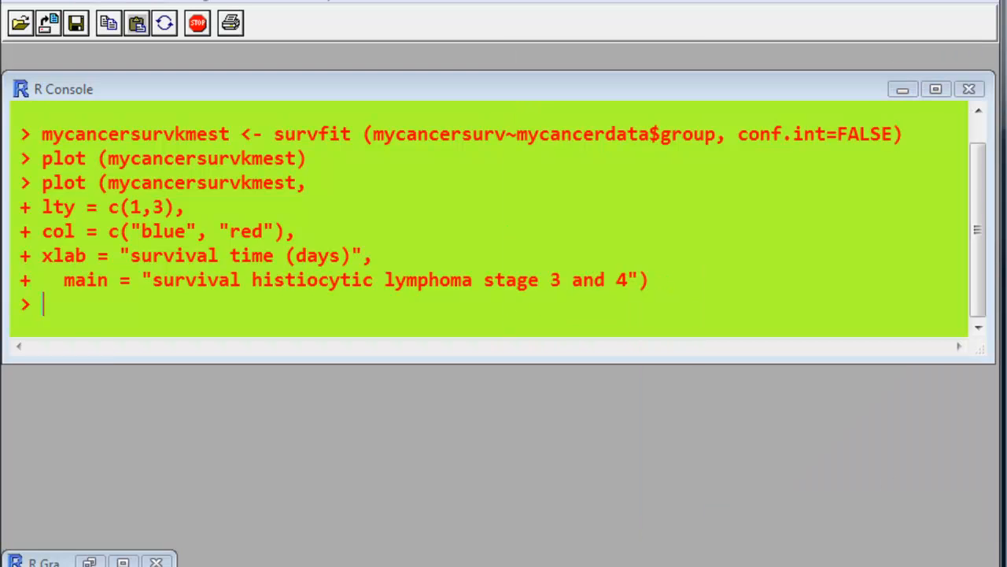
# Add a legend at x=10, y=0.2 for "stage 3" and "stage 4" with col= c("blue", "red") and lty= c(1,1), and restore the graphics window
pyautogui.write('legend (x=10, y=0.2, legend = c("stage 3", "stage 4"),')
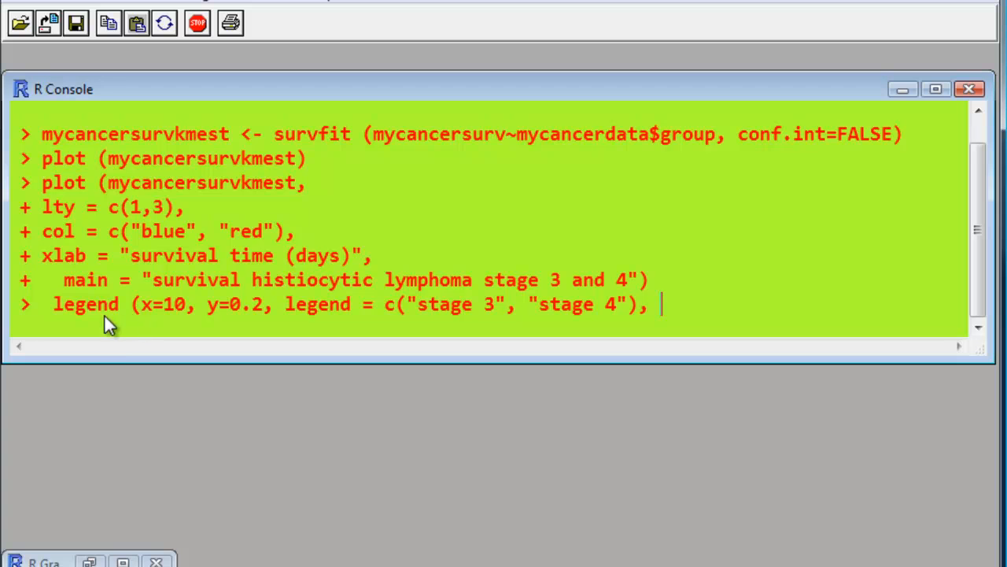
pyautogui.press('Return')
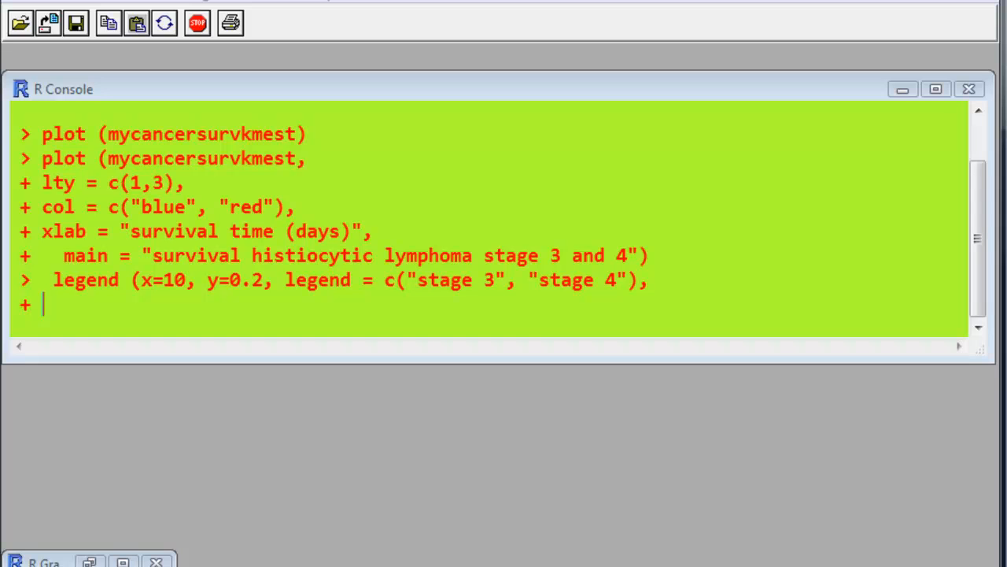
pyautogui.click(57, 299)
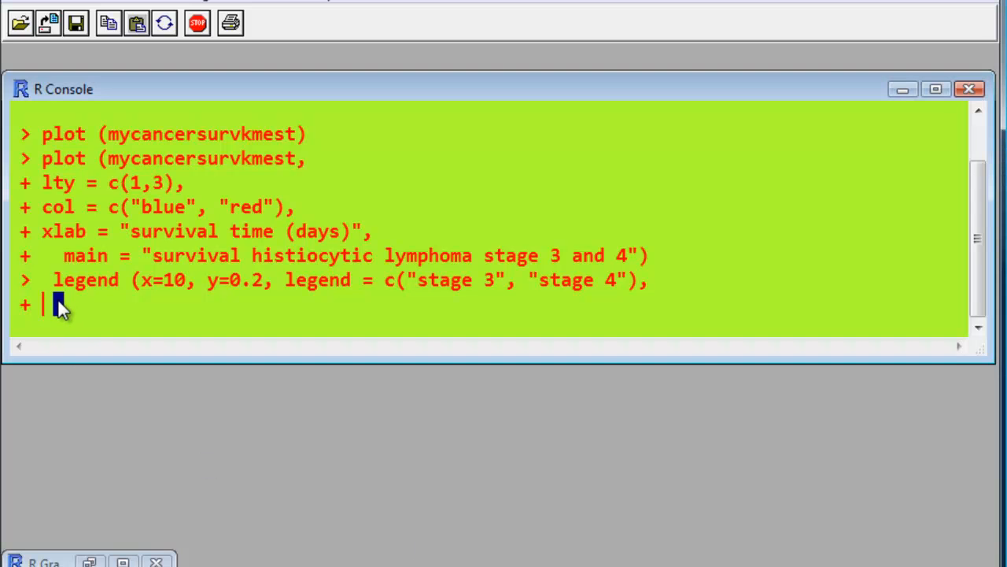
pyautogui.write('col= c("blue", "red"), lty= c(1,1))')
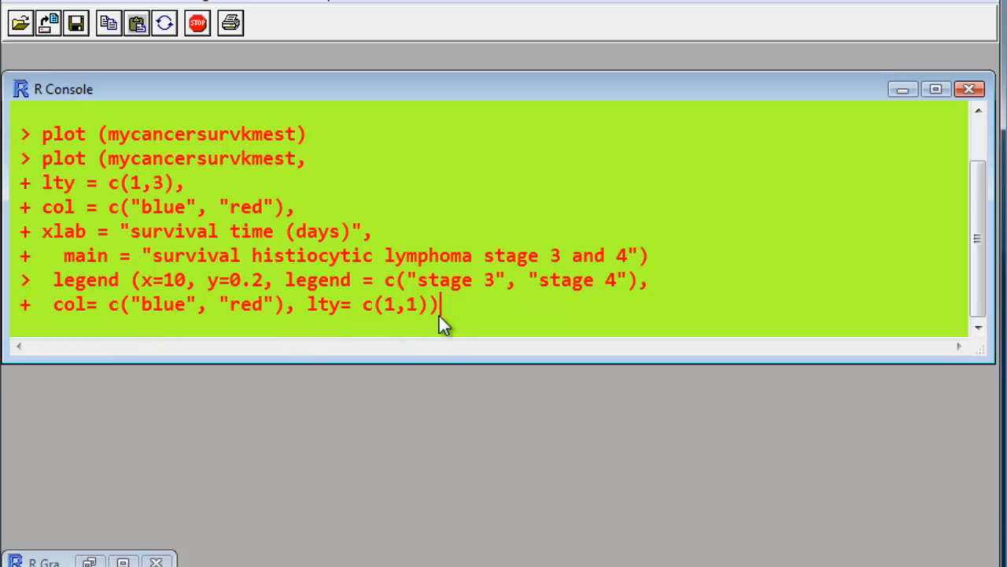
pyautogui.press('Return')
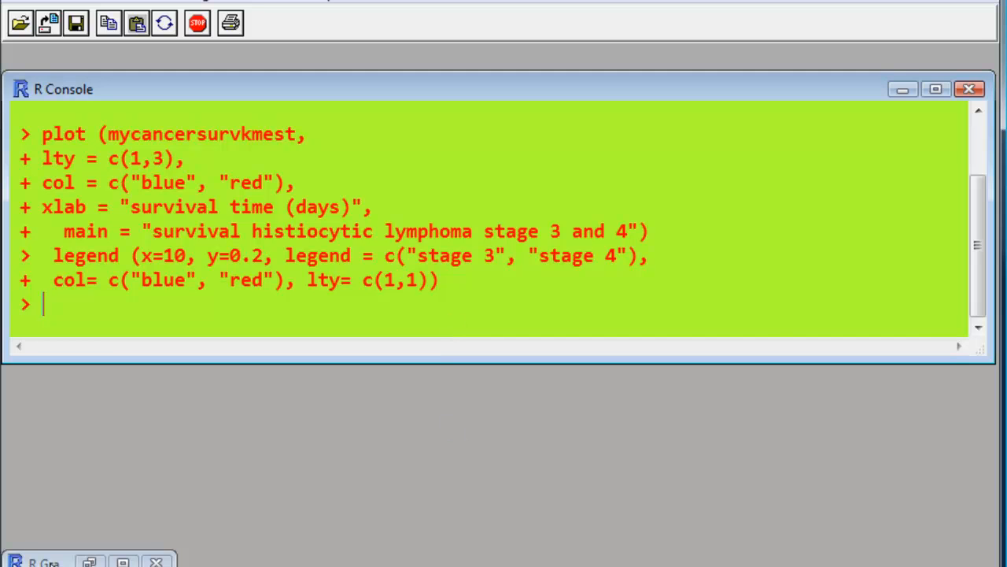
pyautogui.doubleClick(50, 562)
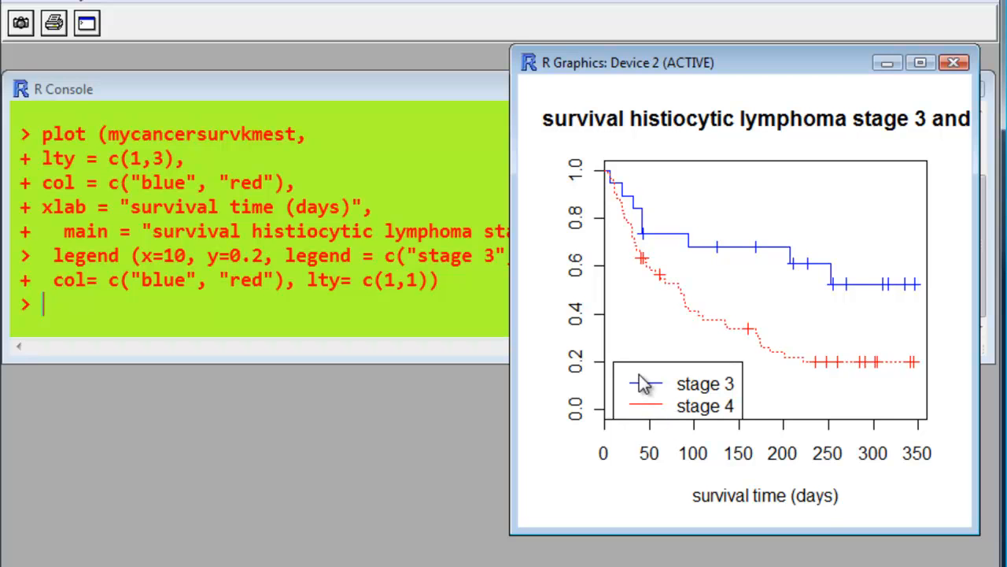
# Examine the file formats available for saving the survival plot
pyautogui.click(236, 301)
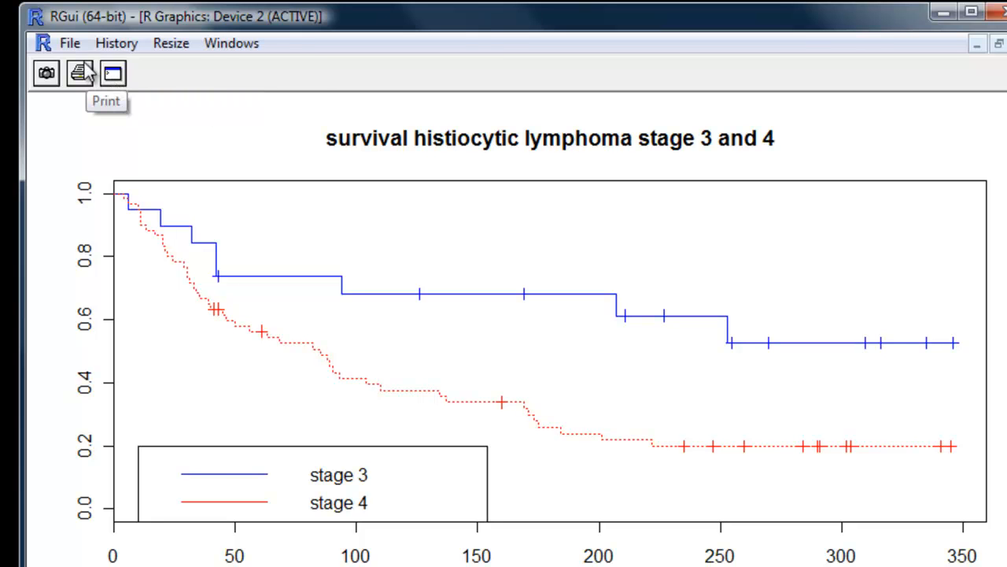
pyautogui.click(69, 43)
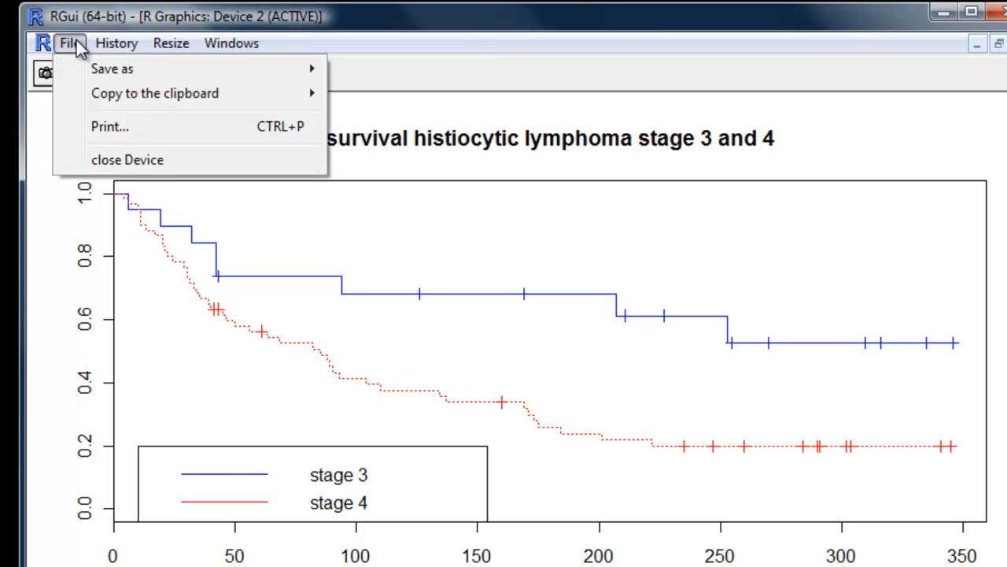
pyautogui.moveTo(87, 95)
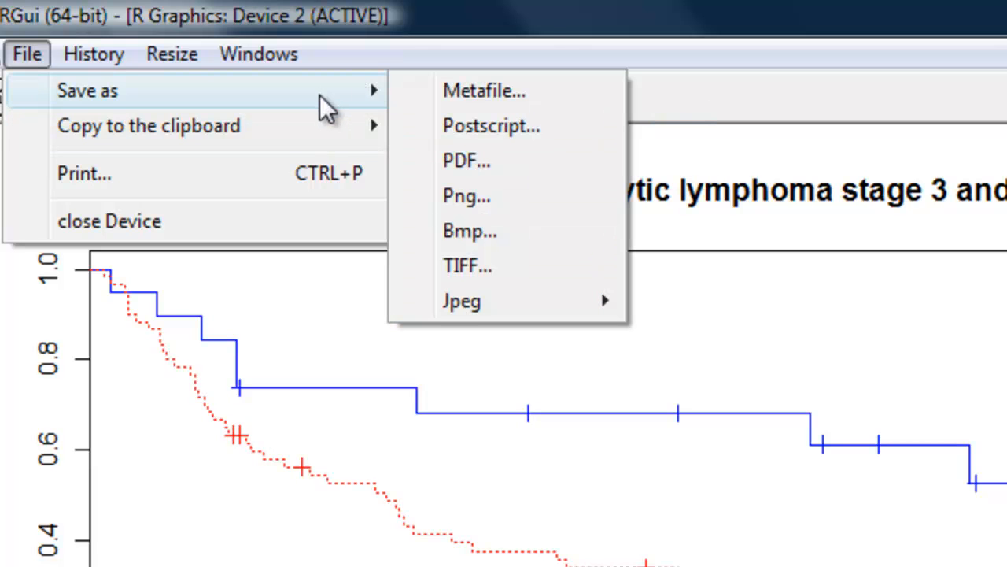
pyautogui.moveTo(326, 89)
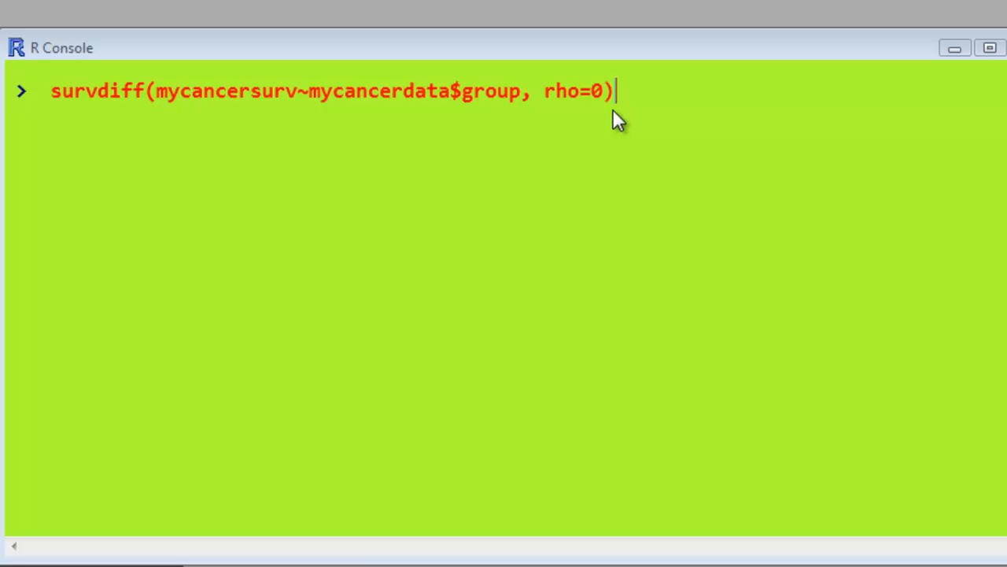
# Test the group difference with survdiff(mycancersurv~mycancerdata$group) using rho=0, and repeat the test with rho=1
pyautogui.press('Return')
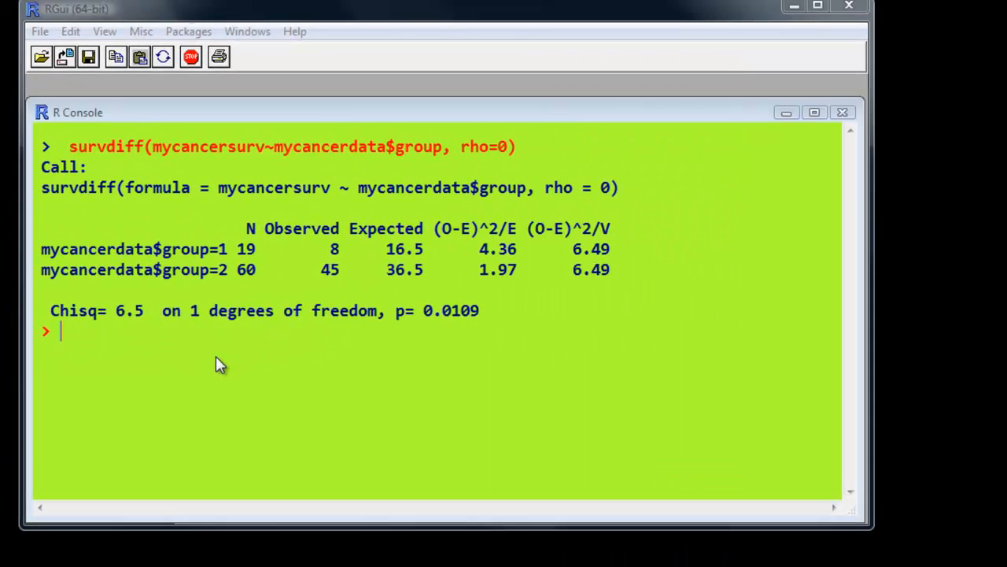
pyautogui.press('Up')
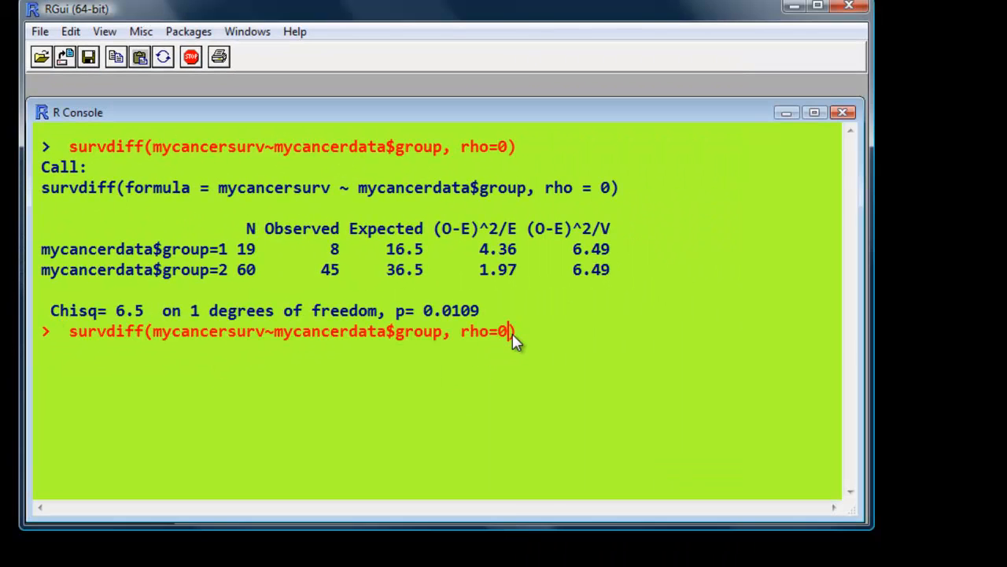
pyautogui.press('BackSpace')
pyautogui.write('1')
pyautogui.press('End')
pyautogui.press('Return')
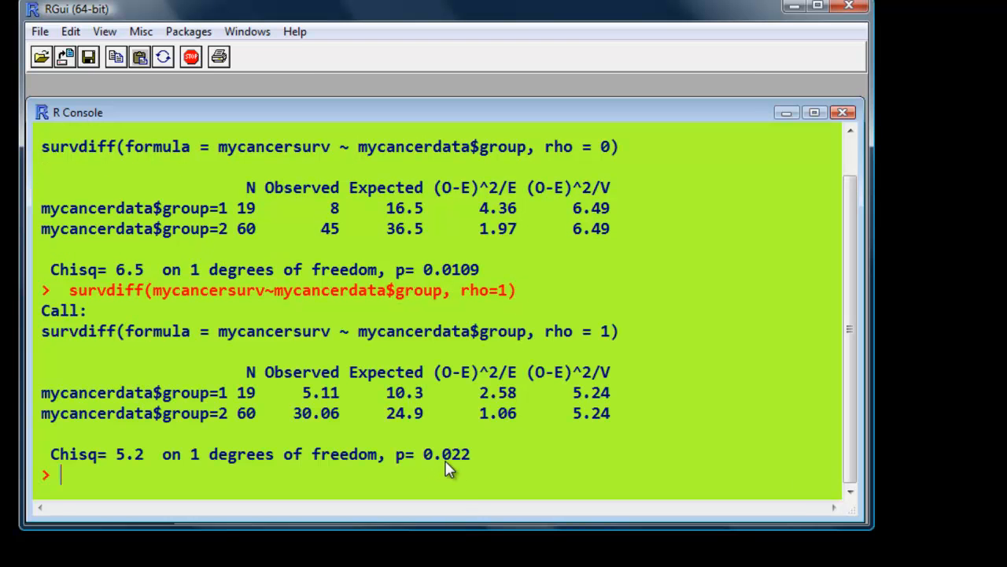
# Bring the Word document beside the R console to compare its Overall Comparisons table with the survdiff results, and move it away again
pyautogui.moveTo(1006, 58); pyautogui.dragTo(645, 1)
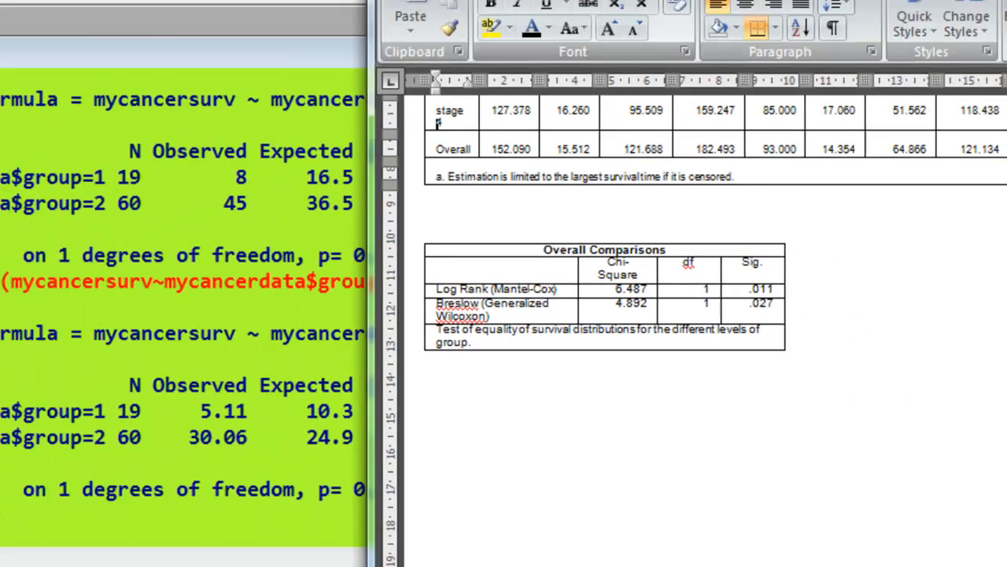
pyautogui.moveTo(779, 16); pyautogui.dragTo(1006, 57)
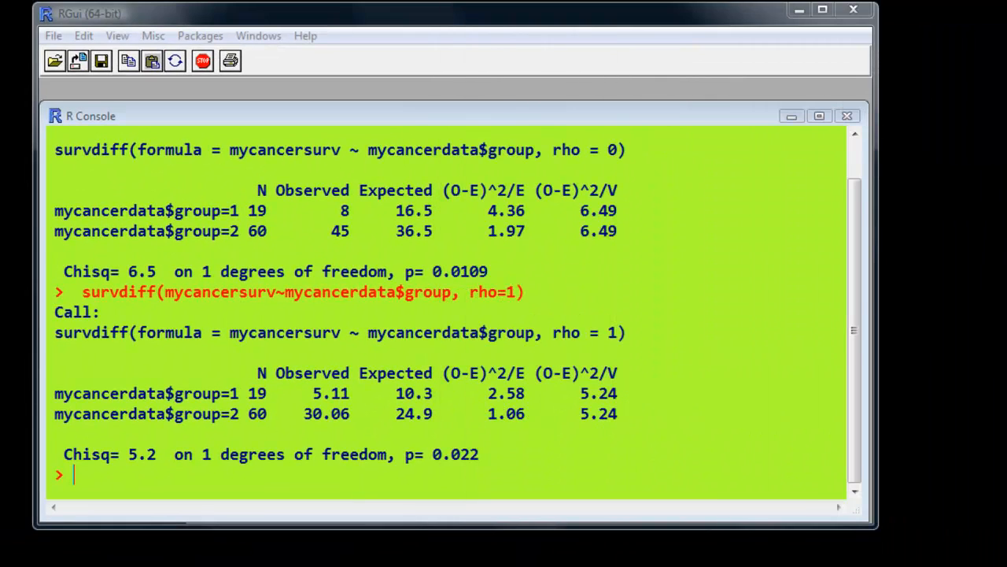